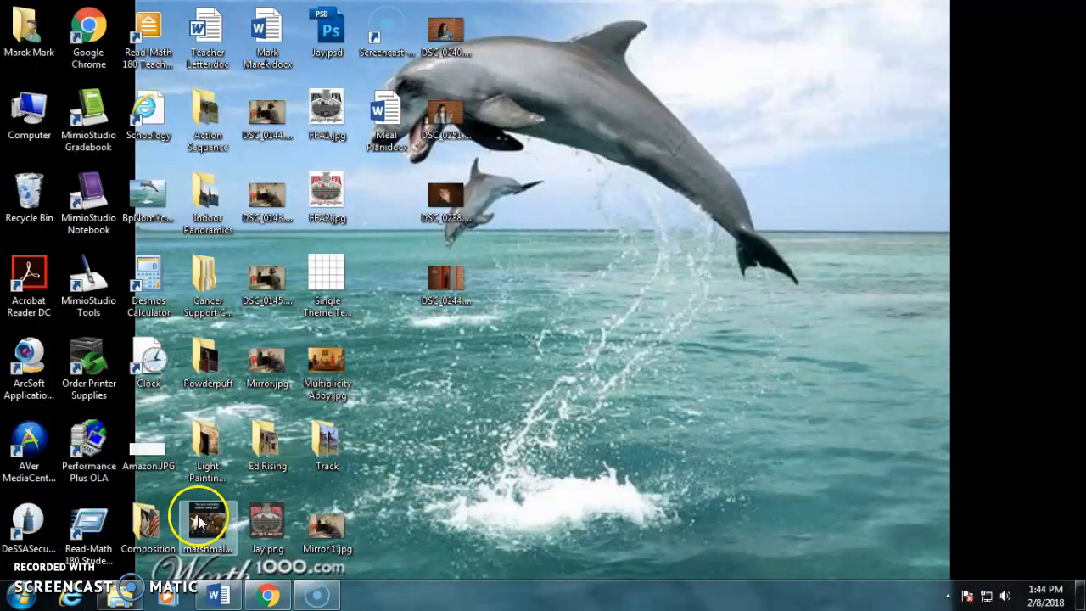
Launch Adobe Photoshop CS5 (64 Bit) from the Adobe Design Premium CS5 programs
left_click(25, 598)
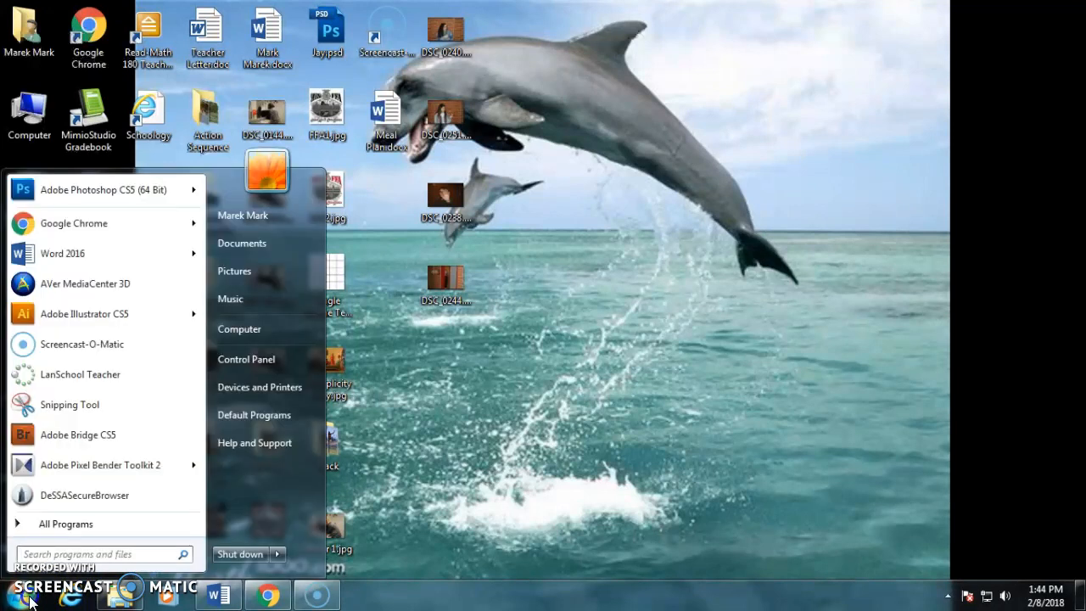
left_click(66, 526)
left_click_drag(198, 314, 200, 382)
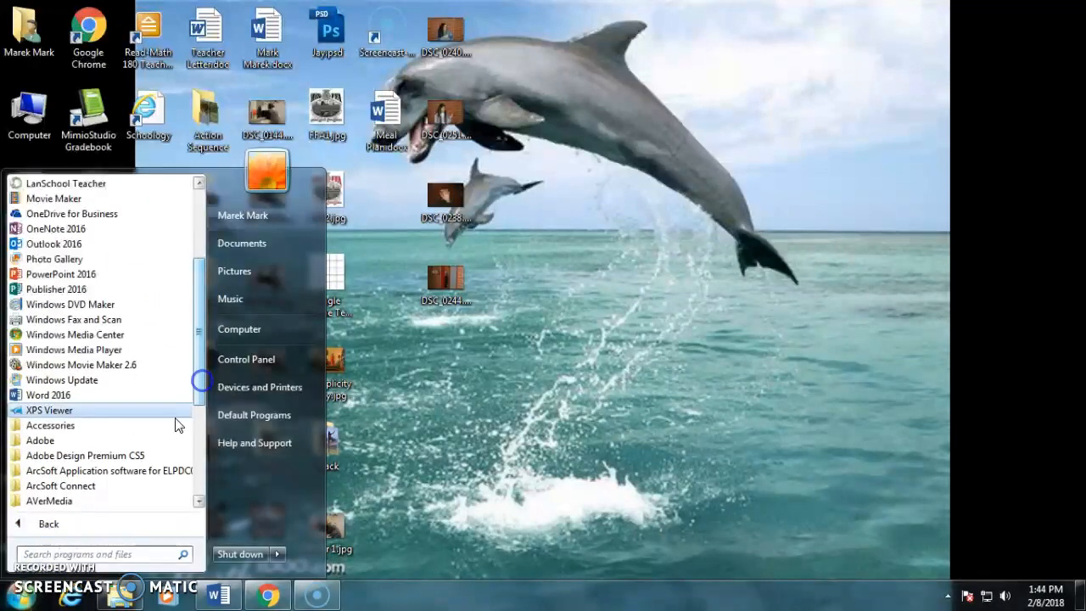
left_click(75, 462)
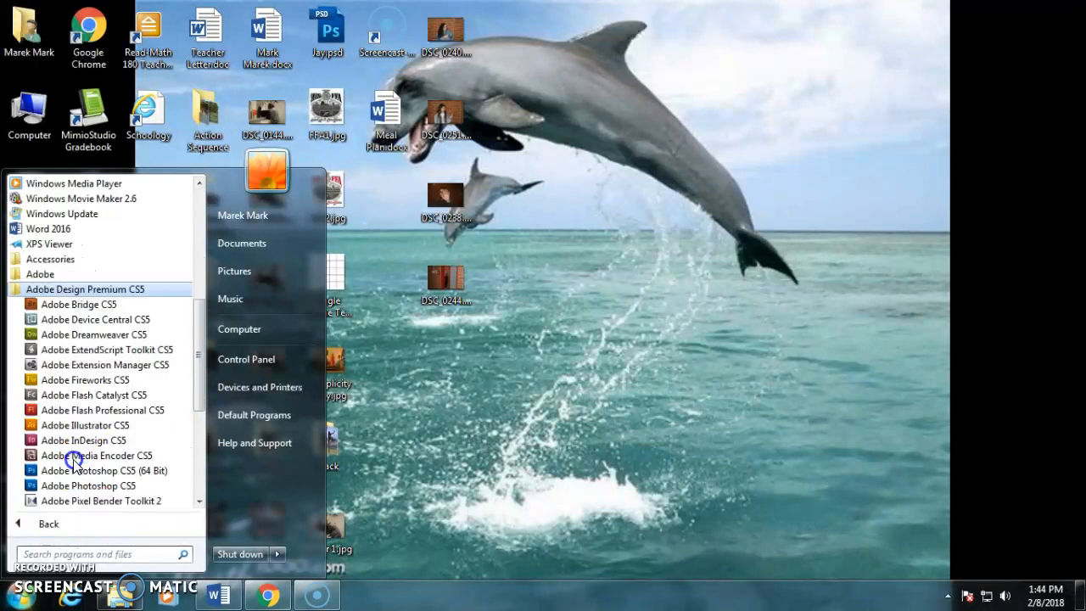
left_click(100, 471)
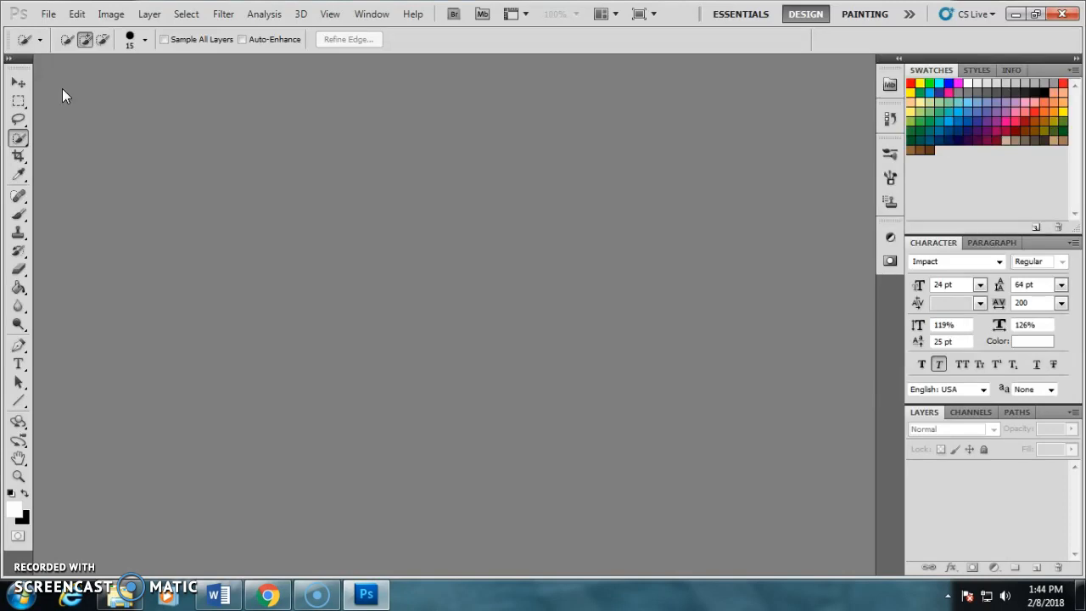
Open the Night Sky.jpg image from the Family Pictures folder
left_click(50, 15)
left_click(64, 46)
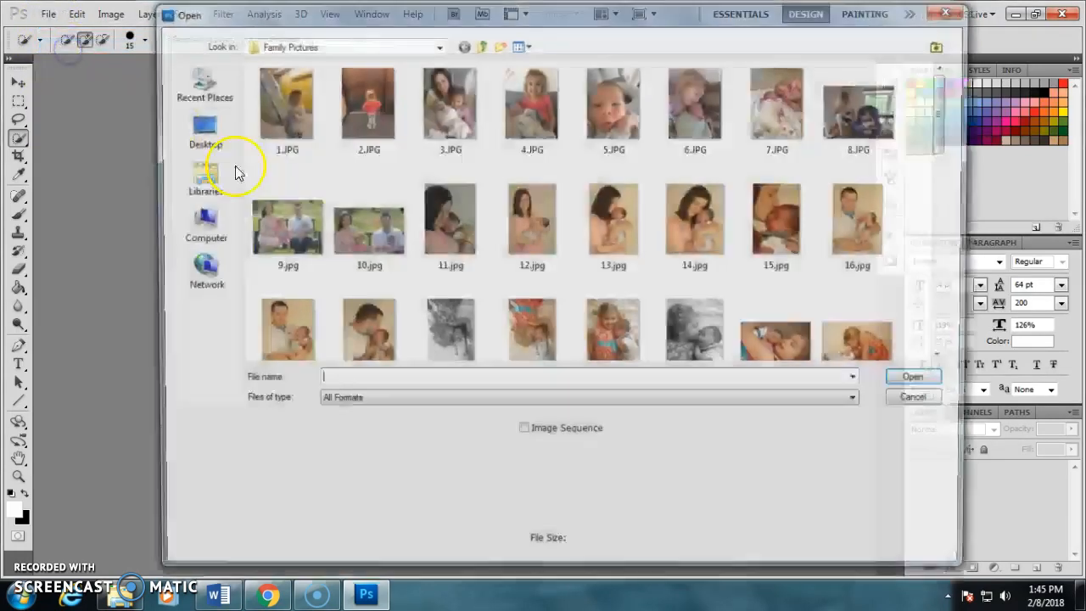
left_click_drag(950, 124, 949, 343)
double_click(701, 329)
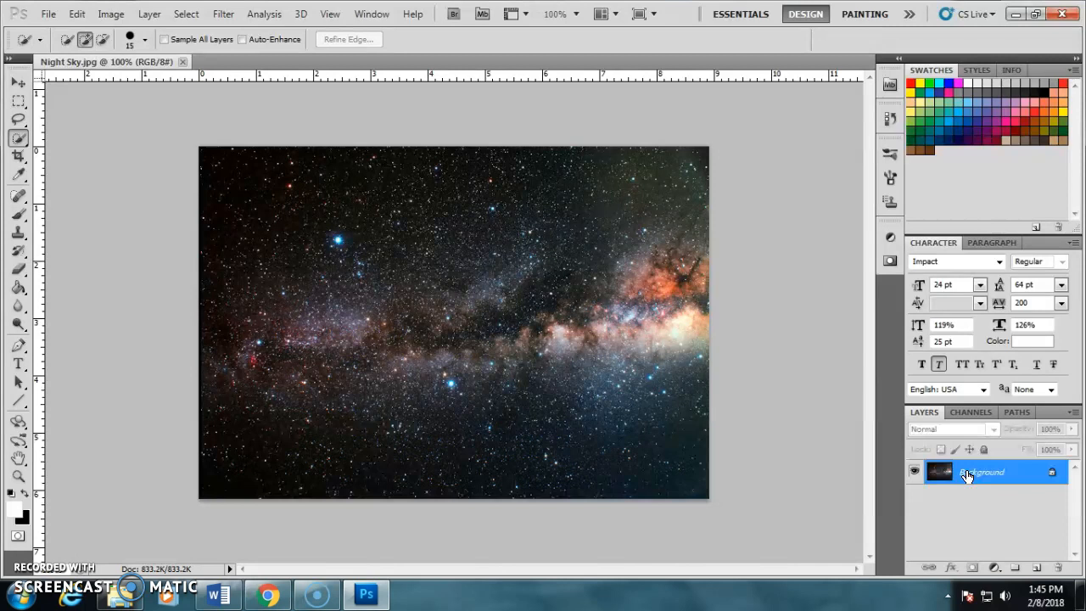
Place picture 27 of the standing girl from the Family Pictures folder over the night sky and commit the placement
left_click(46, 14)
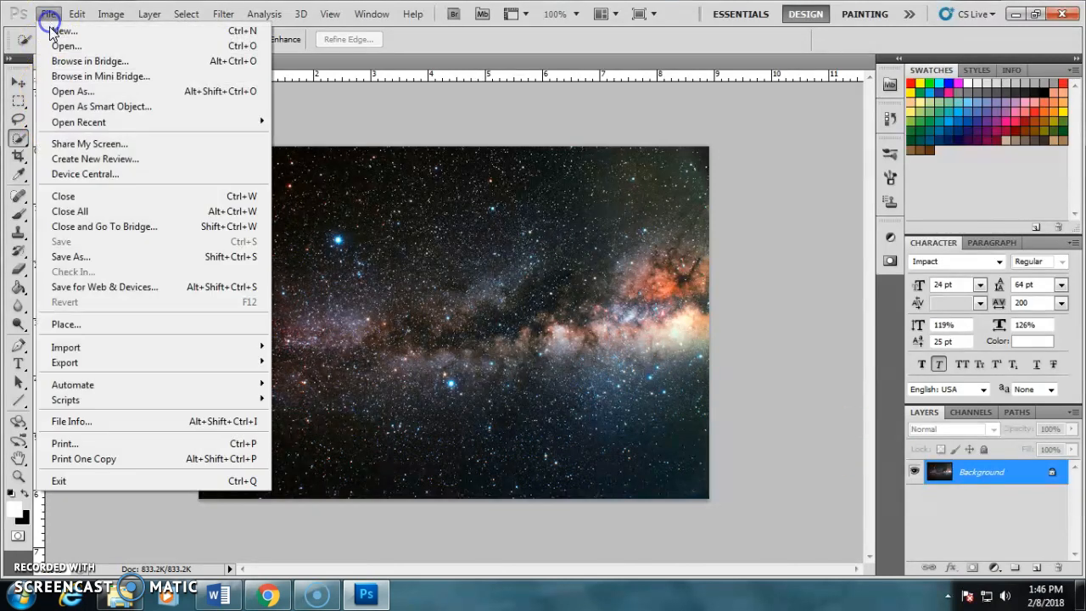
left_click(74, 324)
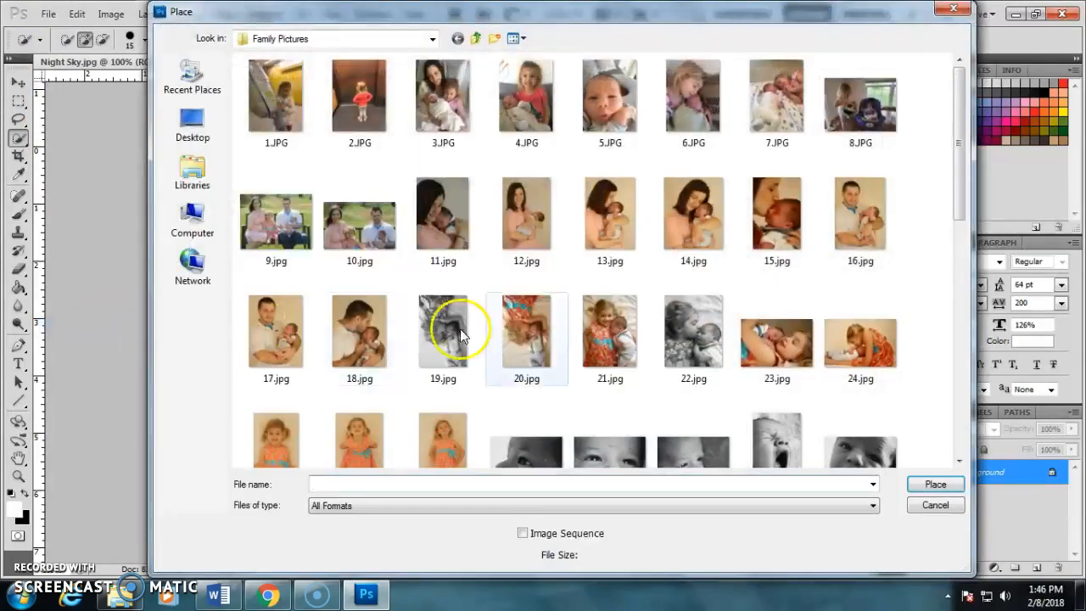
left_click_drag(965, 134, 955, 191)
double_click(451, 273)
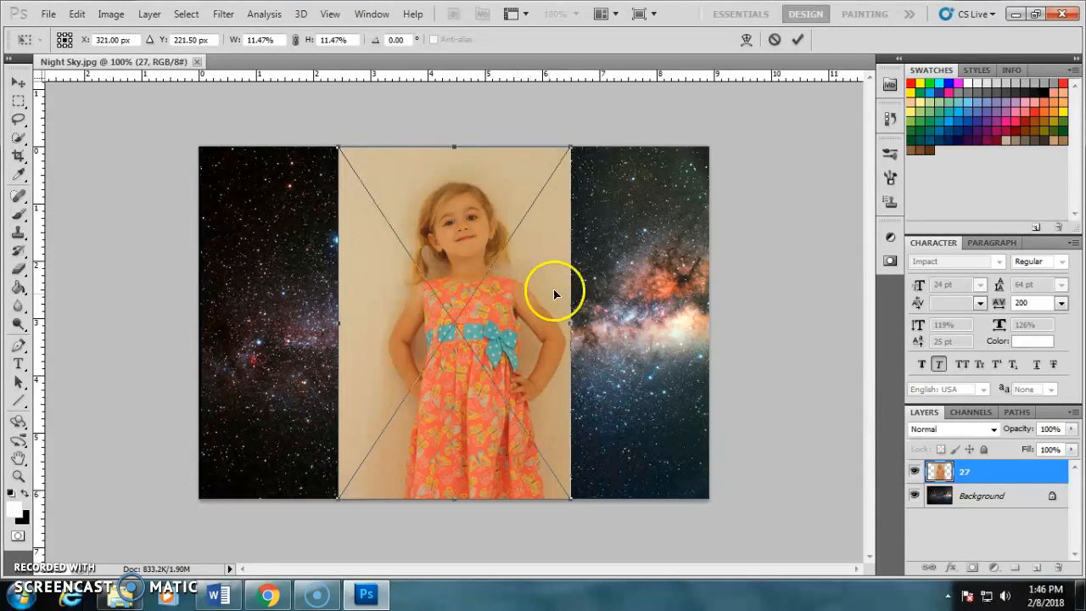
left_click(798, 40)
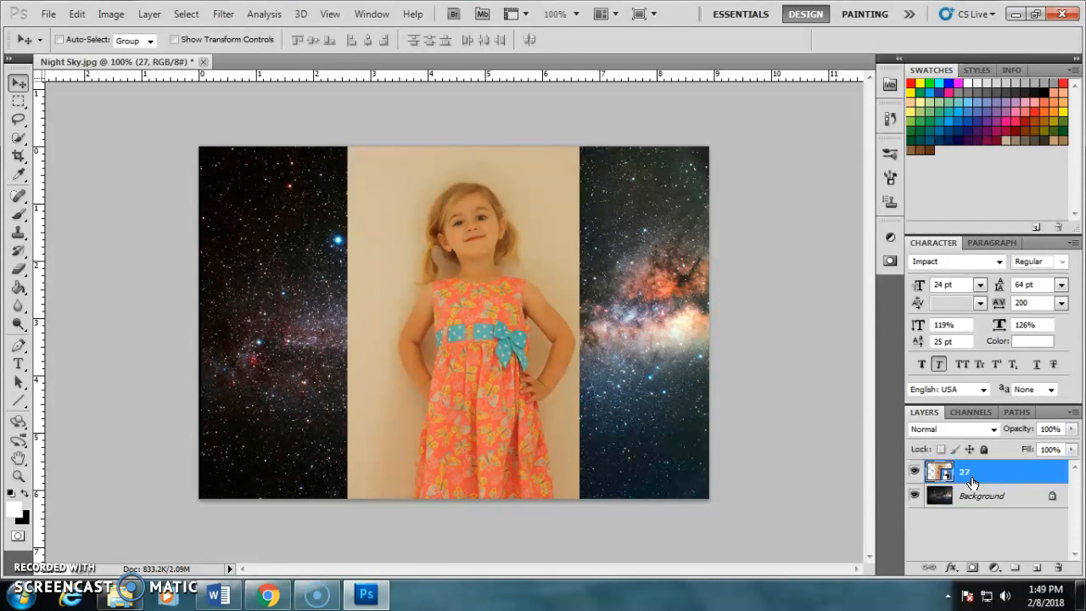
Rasterize layer 27
right_click(973, 481)
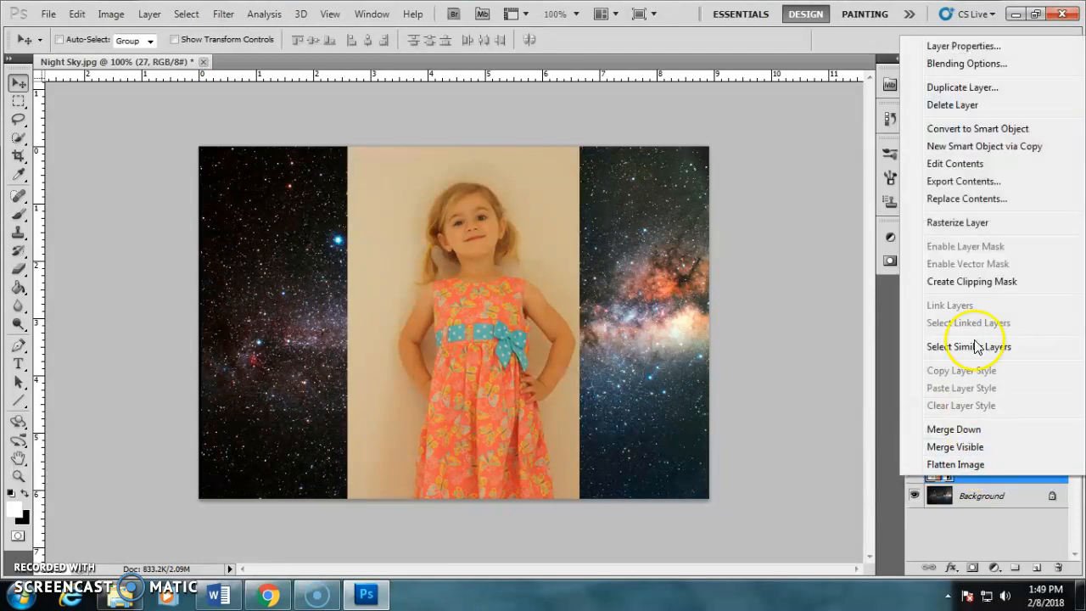
left_click(978, 227)
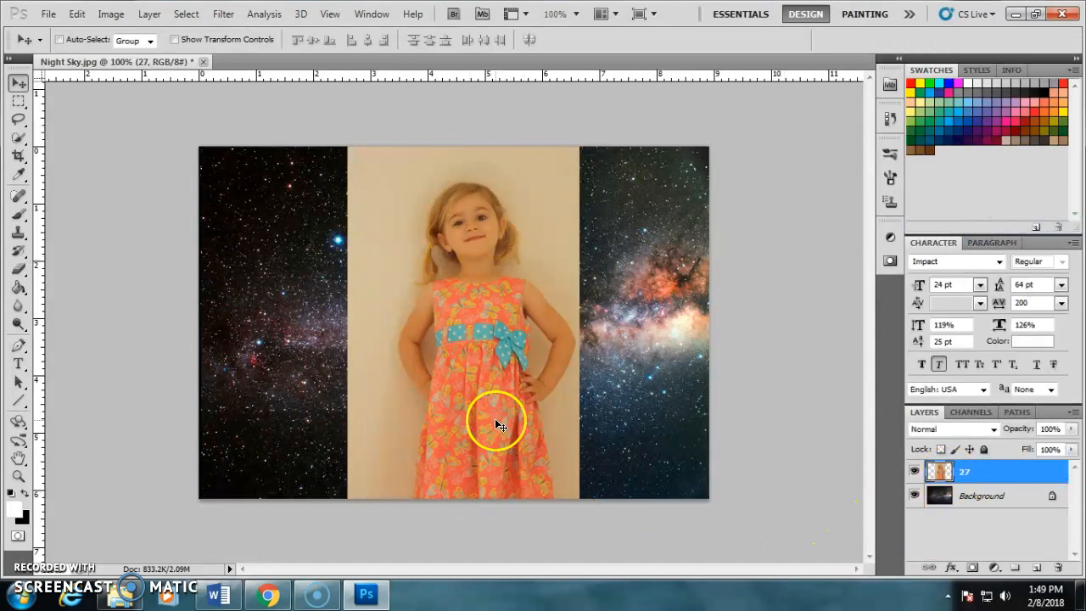
left_click(463, 542)
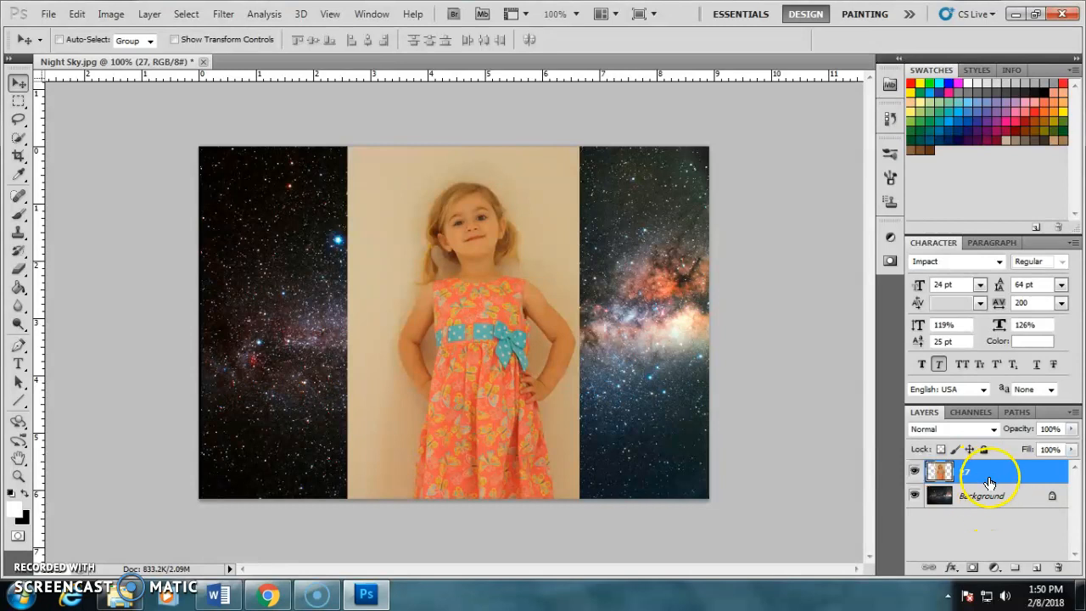
Unlock the Background layer by converting it to a regular layer with the default name Layer 0
double_click(1052, 501)
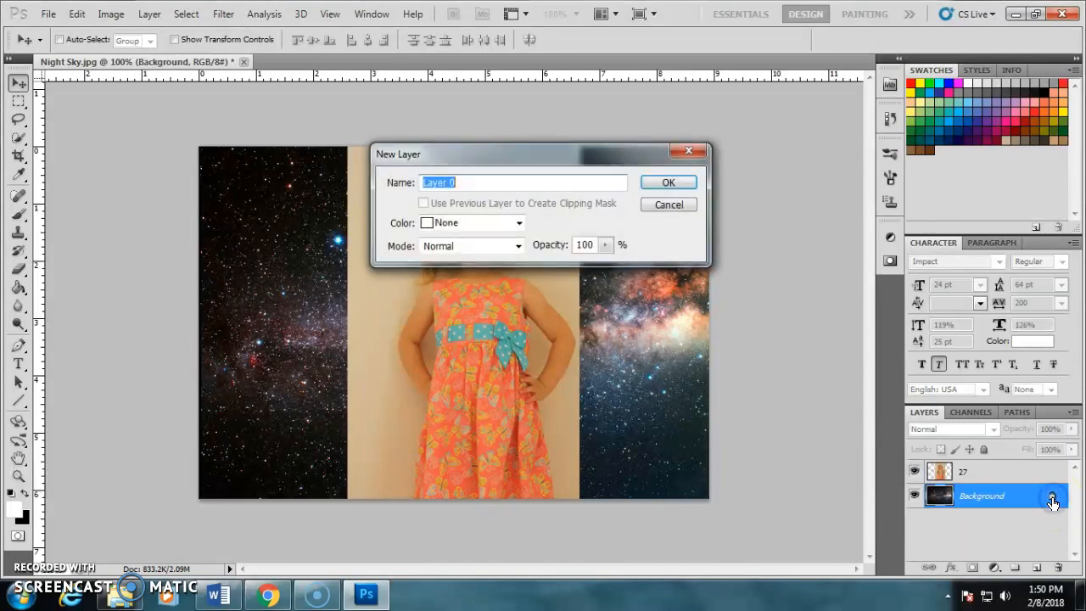
left_click(672, 184)
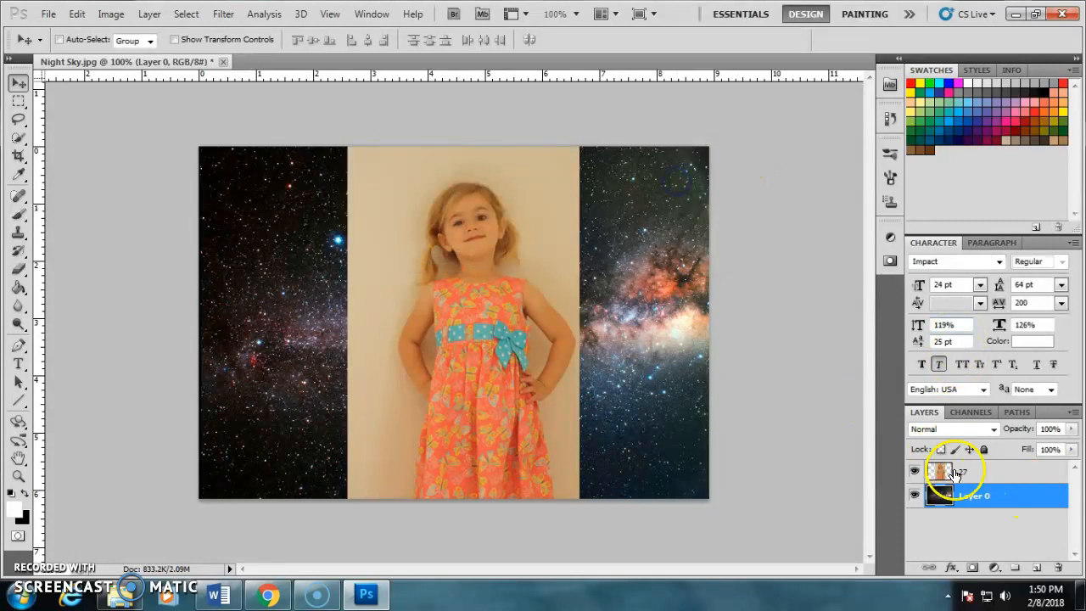
Move Layer 0 above layer 27 and lower its opacity to 51%
double_click(976, 500)
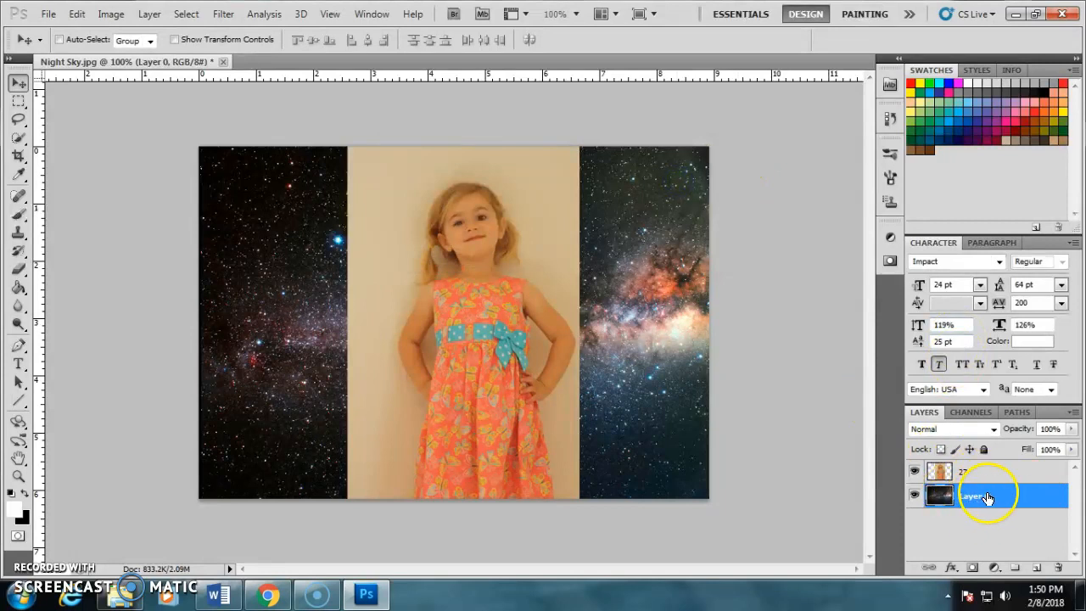
left_click_drag(988, 503, 984, 476)
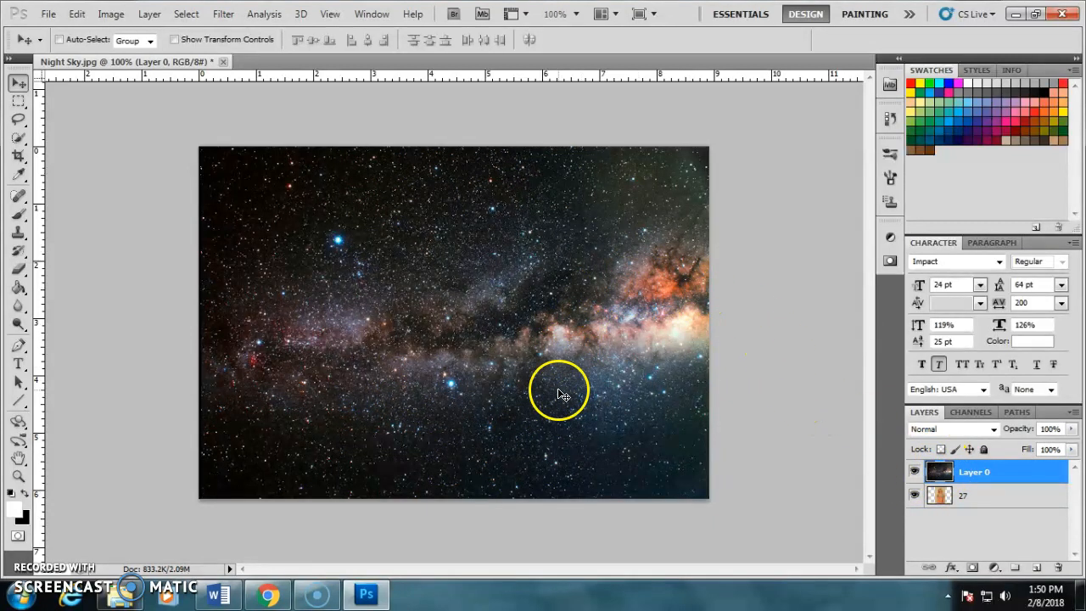
left_click(1072, 429)
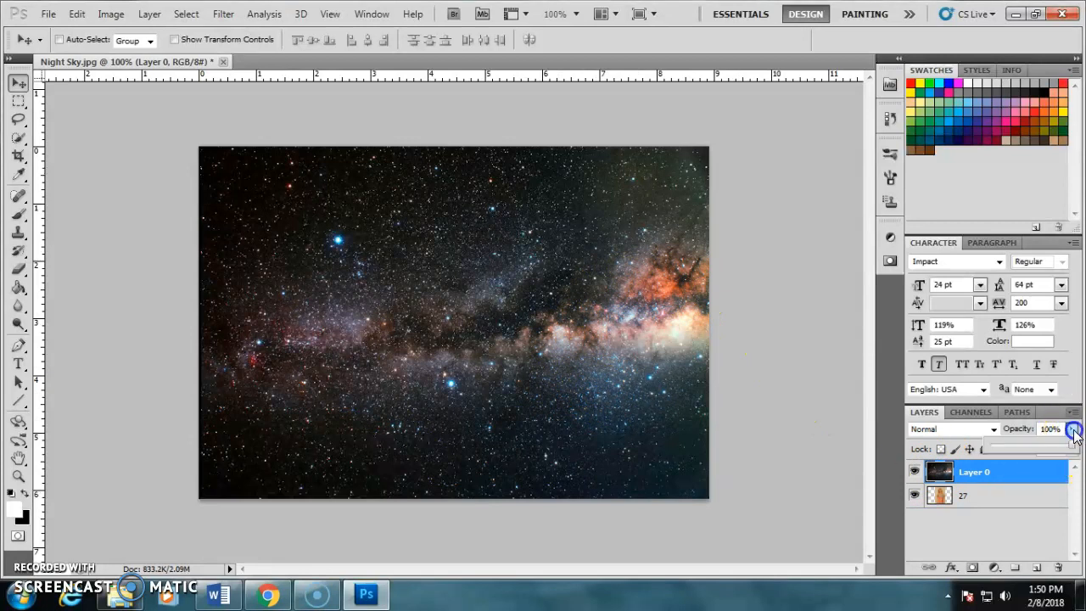
left_click_drag(1073, 448, 1034, 447)
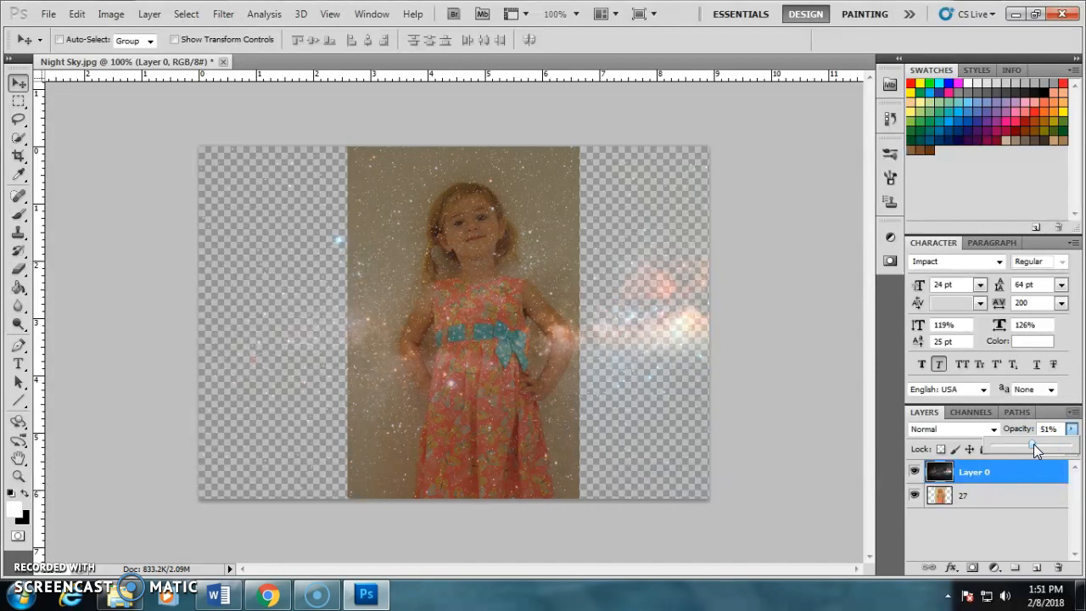
Restore Layer 0's opacity to 100% and move layer 27 back above it, with layer 27 selected
left_click_drag(1034, 444, 1075, 448)
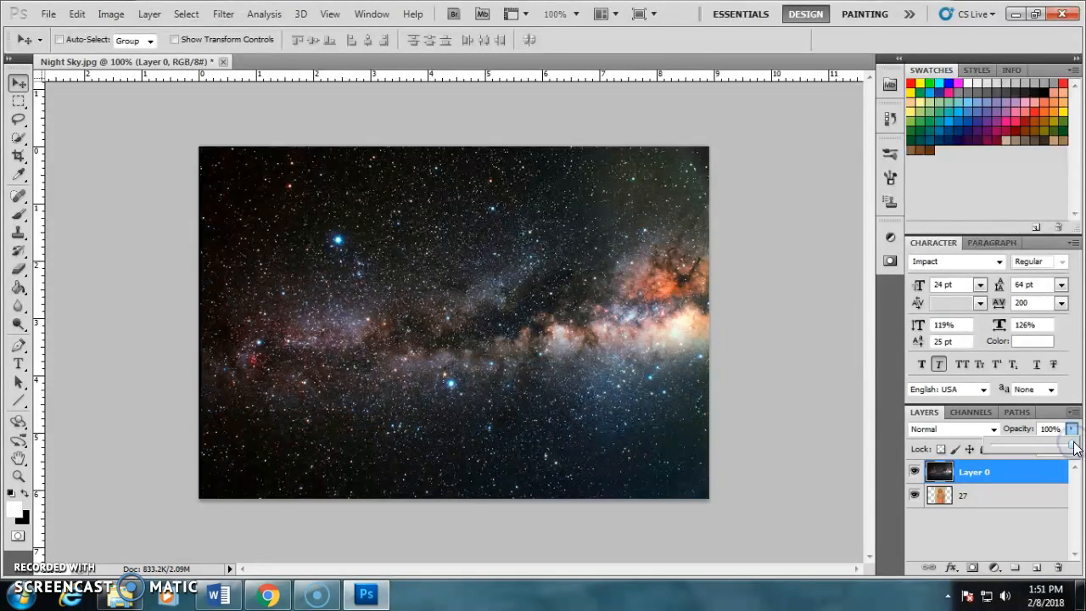
left_click(993, 517)
left_click_drag(986, 503, 986, 473)
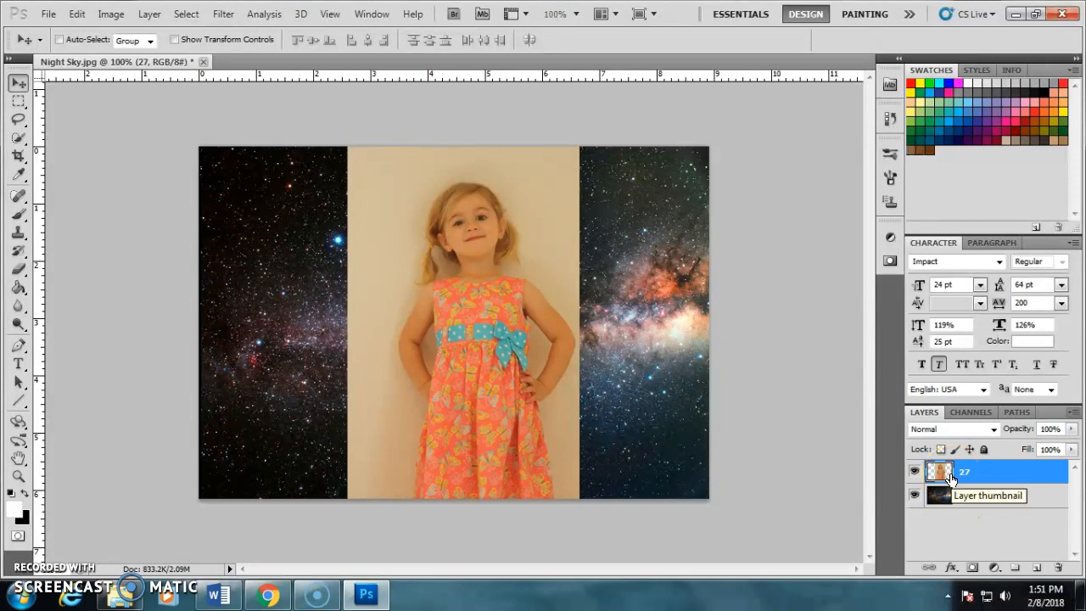
left_click(952, 482)
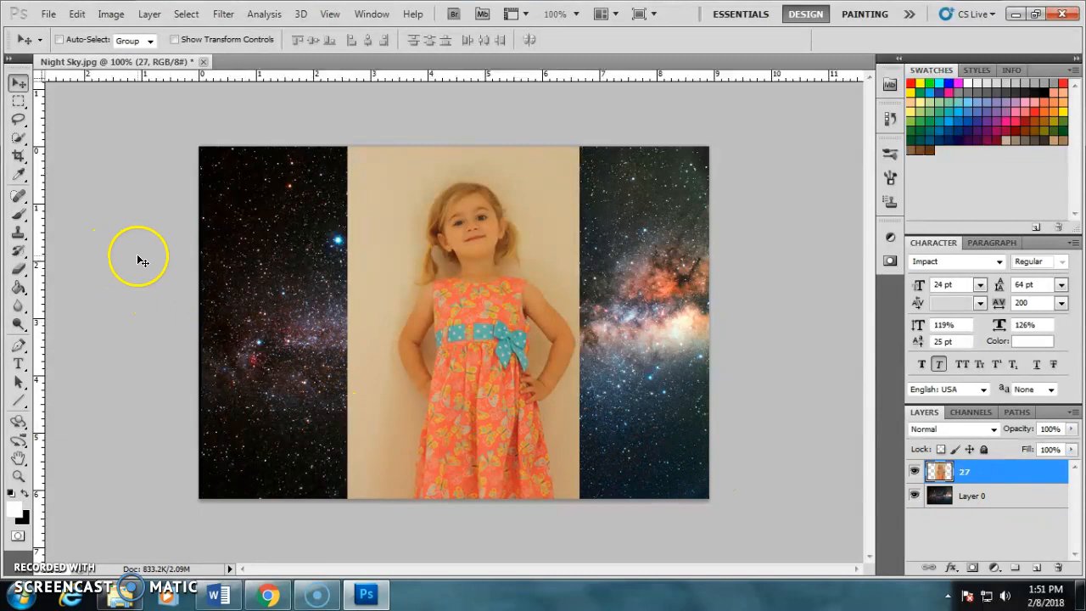
Outline the girl's head and hair on layer 27 with a freehand Lasso selection
left_click(21, 104)
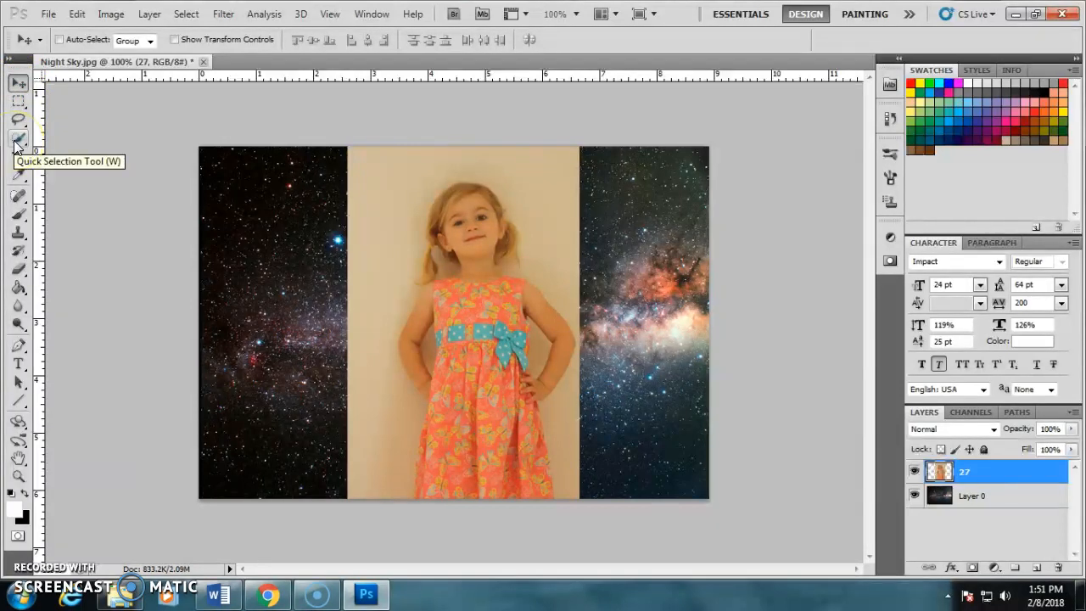
left_click(21, 104)
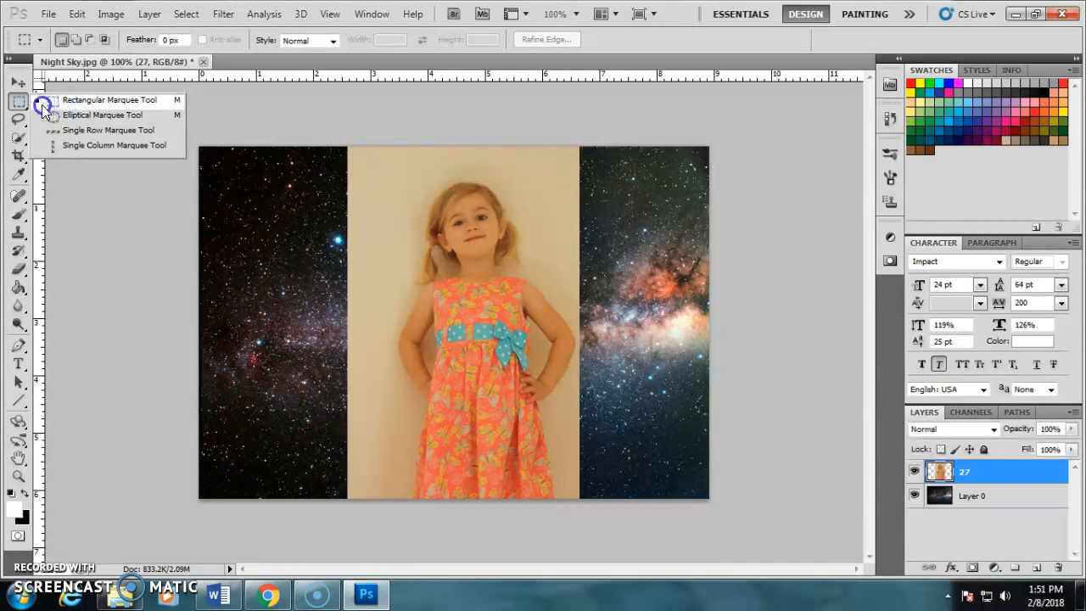
left_click(17, 121)
right_click(17, 120)
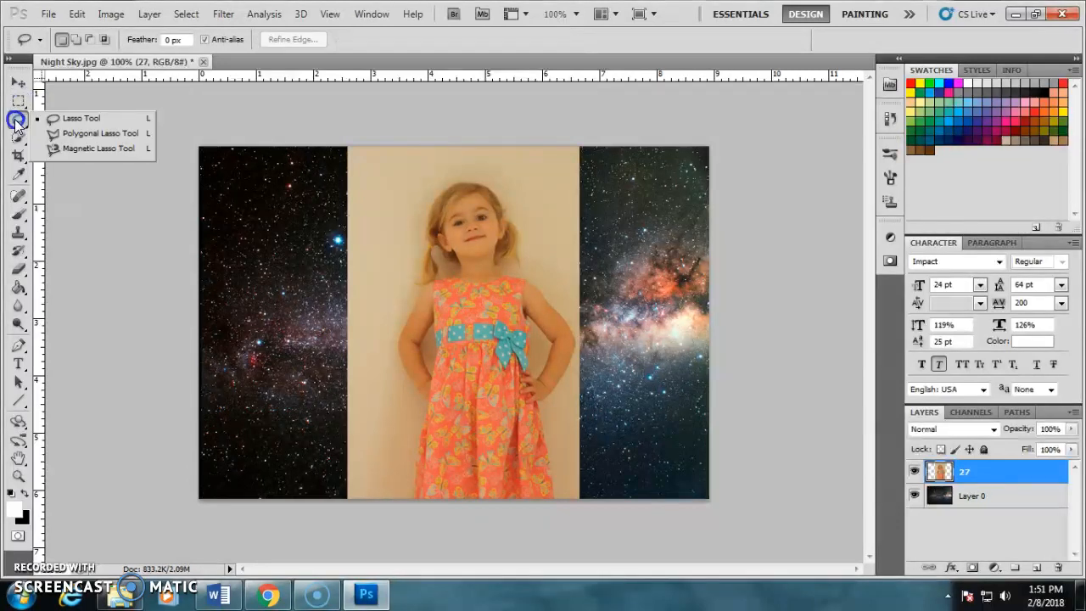
left_click(66, 120)
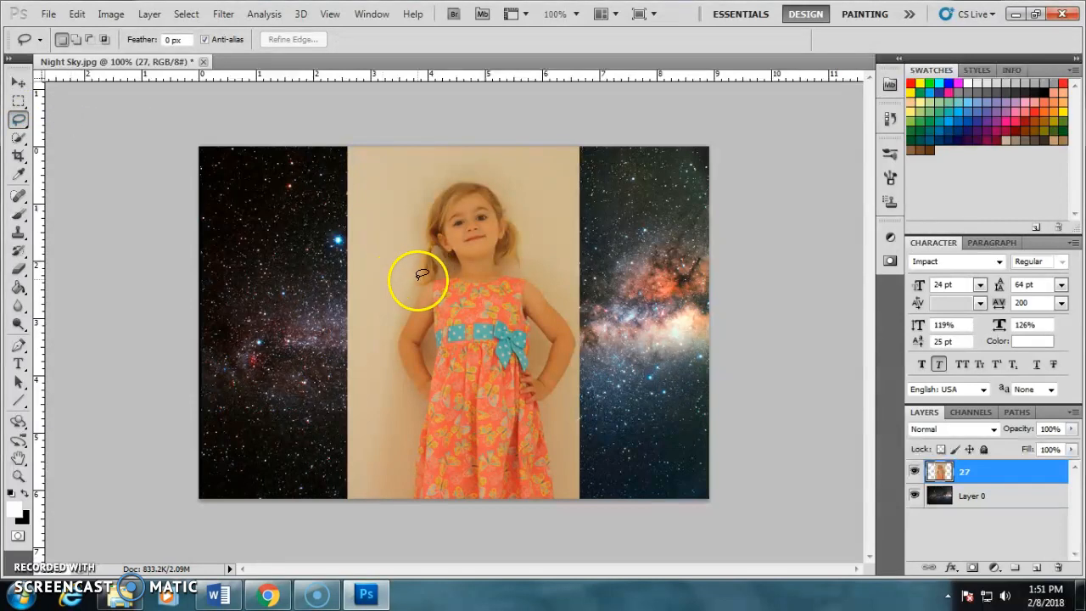
left_click_drag(414, 282, 416, 281)
left_click_drag(412, 280, 414, 279)
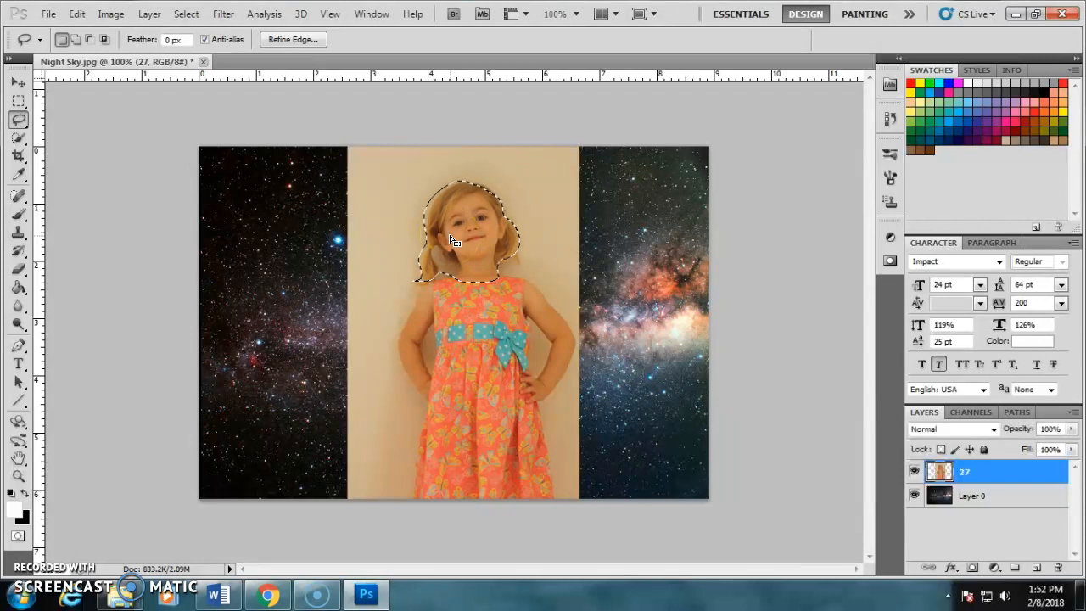
mouse_move(452, 241)
left_mouse_down()
mouse_move(424, 263)
mouse_move(443, 198)
mouse_move(496, 223)
mouse_move(495, 270)
left_mouse_up()
Try moving the selected head onto the dark sky beside the girl, then undo the move and deselect
left_click(18, 82)
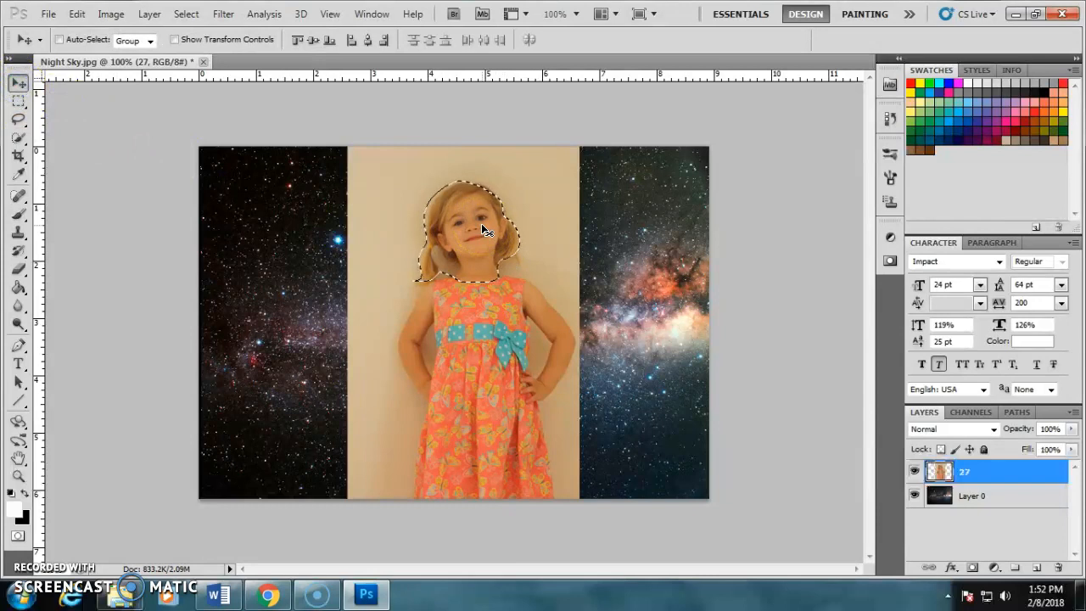
left_click_drag(482, 224, 321, 339)
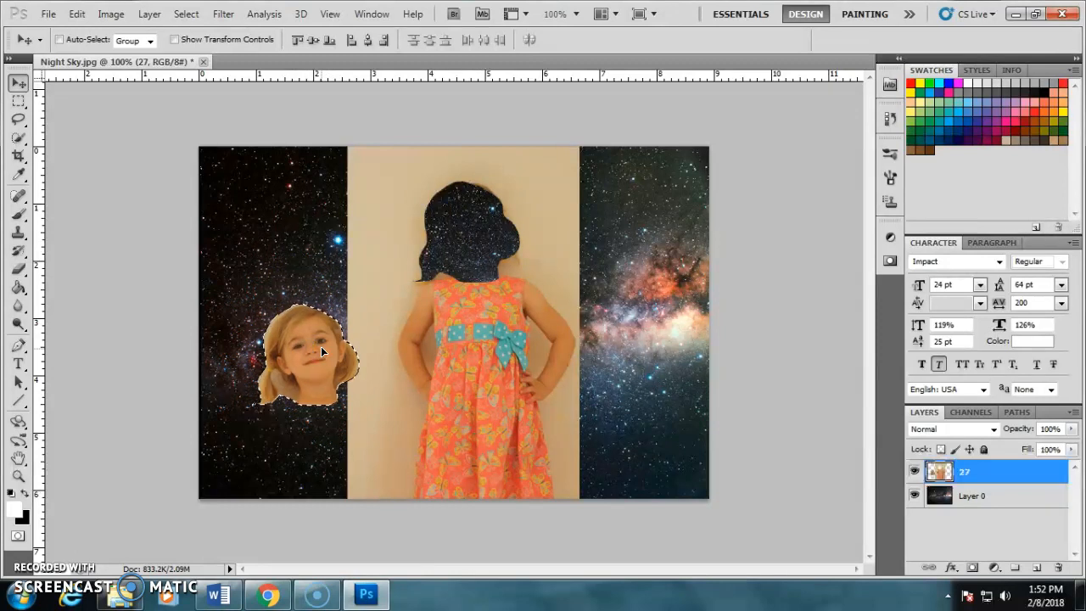
key("ctrl+z")
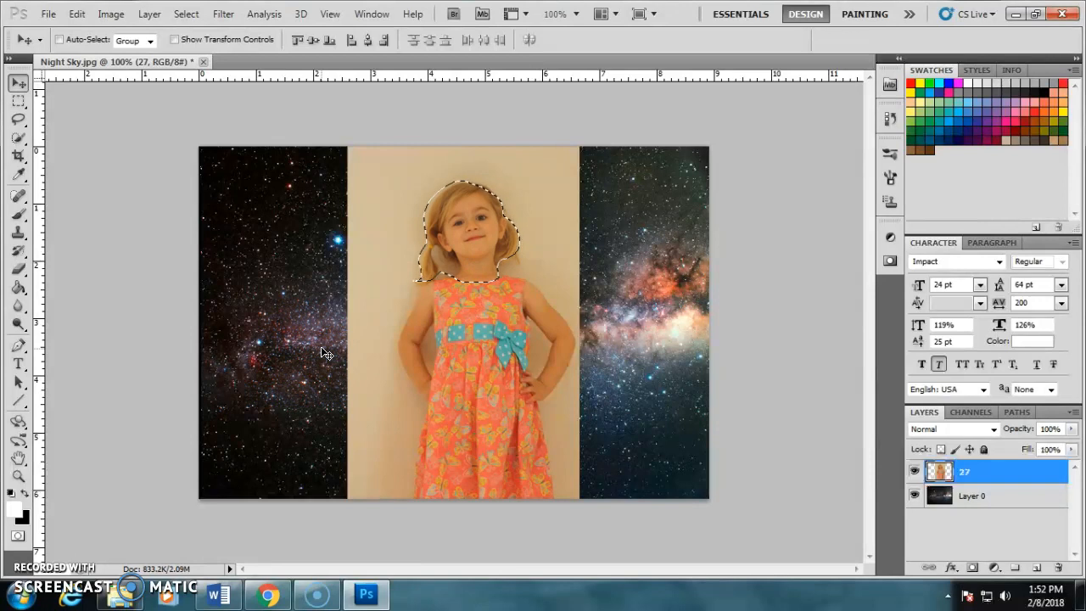
key("ctrl+d")
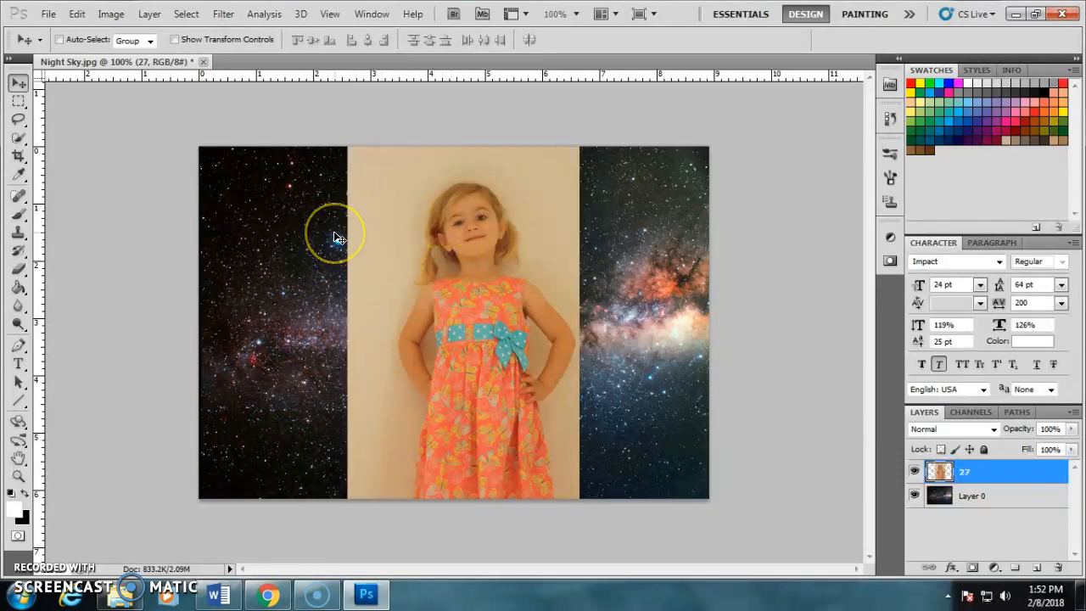
Select the girl on layer 27 with the Quick Selection tool, brushing over her figure from the dress
left_click(20, 138)
mouse_move(21, 140)
left_mouse_down()
mouse_move(68, 140)
mouse_move(67, 150)
mouse_move(67, 140)
mouse_move(17, 127)
left_mouse_up()
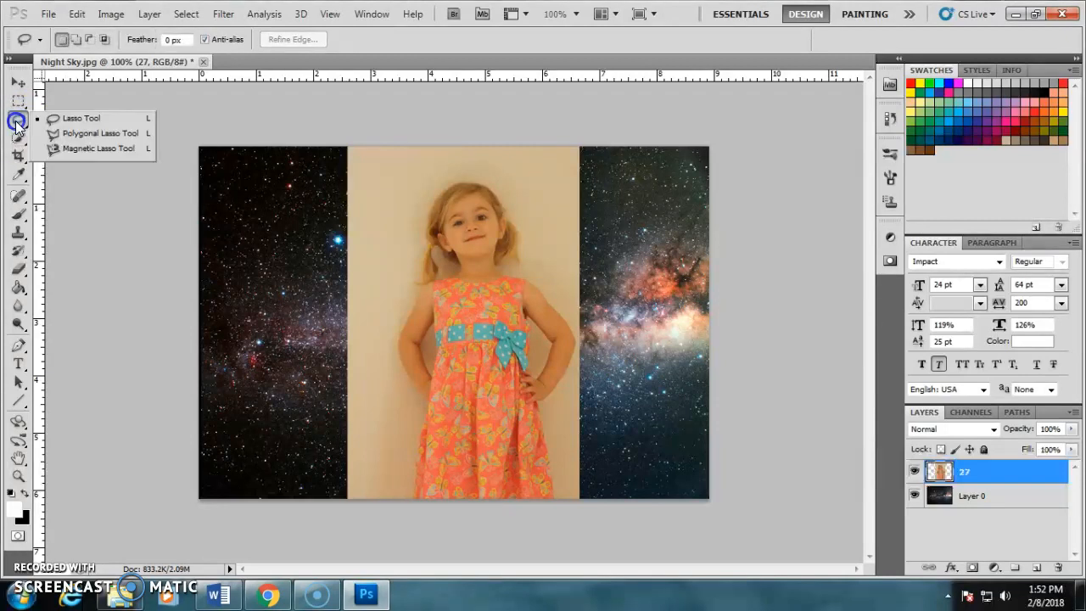
left_click(18, 138)
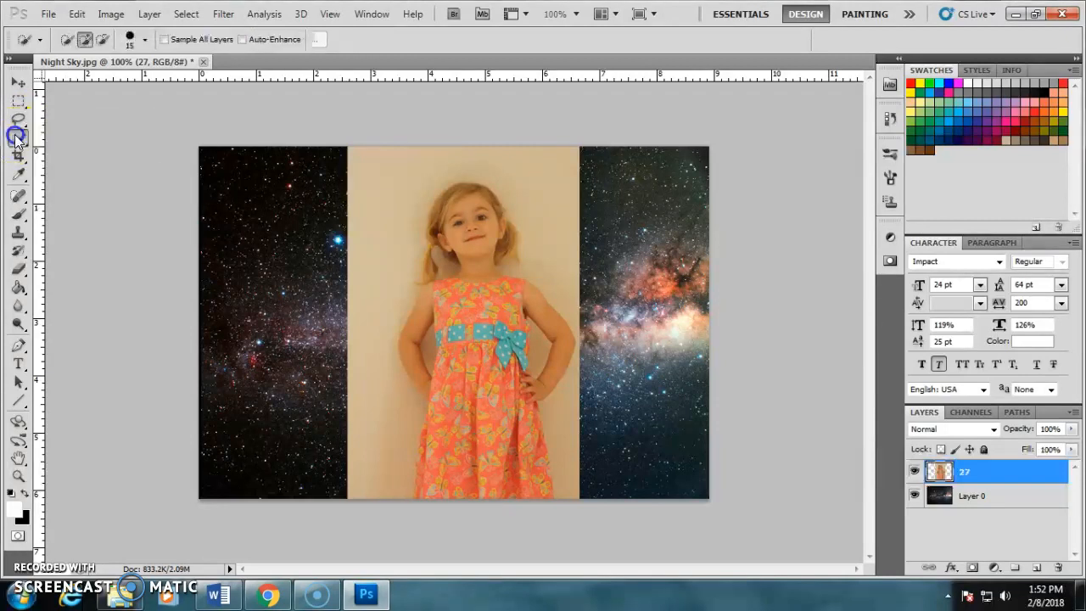
left_click_drag(19, 137, 68, 138)
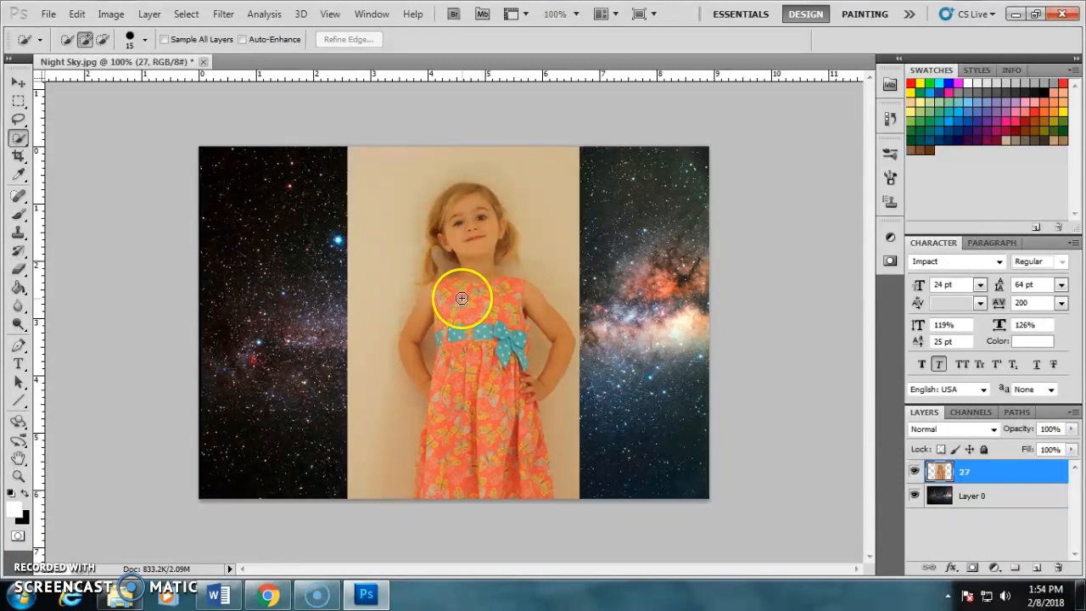
mouse_move(459, 296)
left_mouse_down()
mouse_move(484, 345)
mouse_move(479, 395)
mouse_move(459, 431)
mouse_move(453, 475)
mouse_move(441, 436)
mouse_move(424, 486)
mouse_move(426, 448)
mouse_move(422, 486)
left_mouse_up()
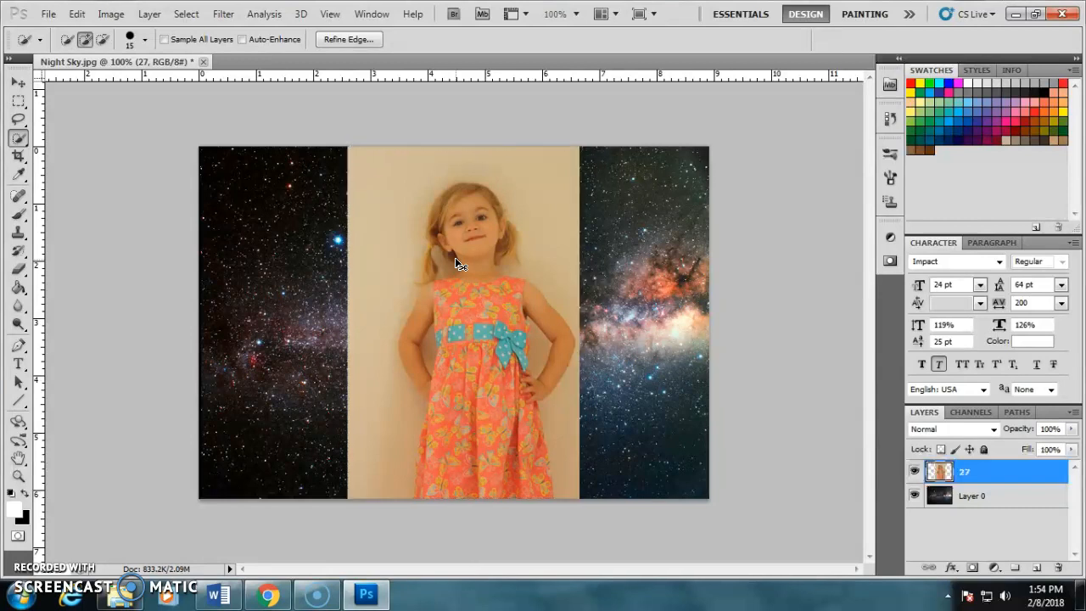
Clear the selection and reselect the girl on layer 27 with Quick Selection strokes over her face, hair and dress
key("ctrl+d")
mouse_move(478, 252)
left_mouse_down()
mouse_move(464, 214)
mouse_move(466, 235)
mouse_move(476, 198)
mouse_move(467, 236)
mouse_move(502, 224)
mouse_move(500, 195)
left_mouse_up()
left_click_drag(507, 240, 508, 237)
mouse_move(437, 240)
left_mouse_down()
mouse_move(475, 277)
mouse_move(488, 330)
mouse_move(478, 382)
left_mouse_up()
left_click_drag(477, 461, 477, 462)
left_click_drag(473, 364, 477, 421)
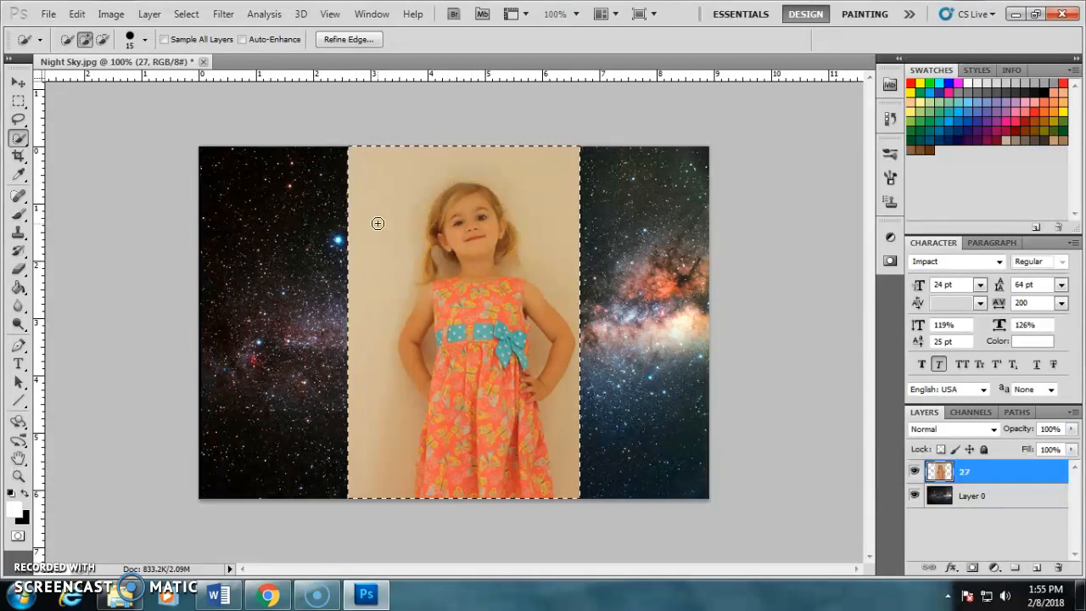
Subtract the beige wall around the girl from the selection, restoring any parts of her arms and dress that drop out
key("alt")
mouse_move(356, 150)
left_mouse_down()
mouse_move(381, 138)
mouse_move(382, 202)
left_mouse_up()
left_click_drag(381, 268, 360, 385)
mouse_move(549, 272)
left_mouse_down()
mouse_move(521, 161)
mouse_move(546, 214)
left_mouse_up()
left_click_drag(571, 404, 570, 427)
left_click_drag(540, 349, 540, 349)
mouse_move(424, 316)
left_mouse_down()
mouse_move(425, 306)
mouse_move(418, 355)
left_mouse_up()
left_click(429, 347, "alt")
left_click(528, 313, "alt")
mouse_move(558, 338)
left_mouse_down()
mouse_move(555, 370)
mouse_move(514, 412)
mouse_move(536, 467)
left_mouse_up()
mouse_move(444, 424)
left_mouse_down()
mouse_move(425, 398)
mouse_move(429, 383)
mouse_move(398, 312)
mouse_move(416, 416)
mouse_move(429, 426)
mouse_move(500, 281)
mouse_move(490, 261)
mouse_move(429, 266)
left_mouse_up()
left_click(429, 266)
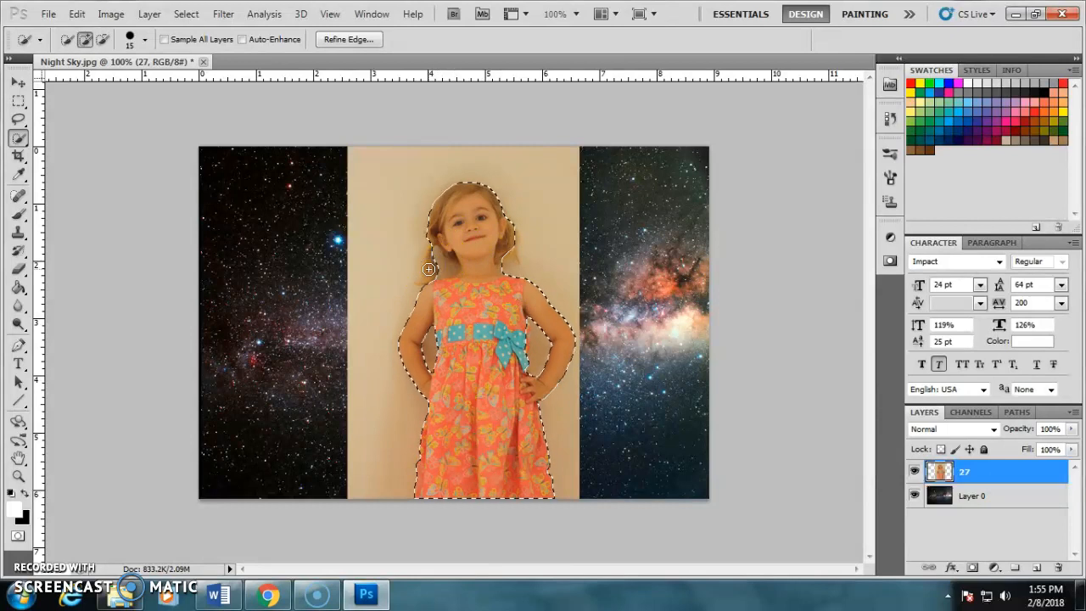
Refine the Quick Selection around the pigtail and neck, and subtract the wall showing between her arms and waist
left_click(432, 262)
left_click(439, 260)
left_click(440, 259)
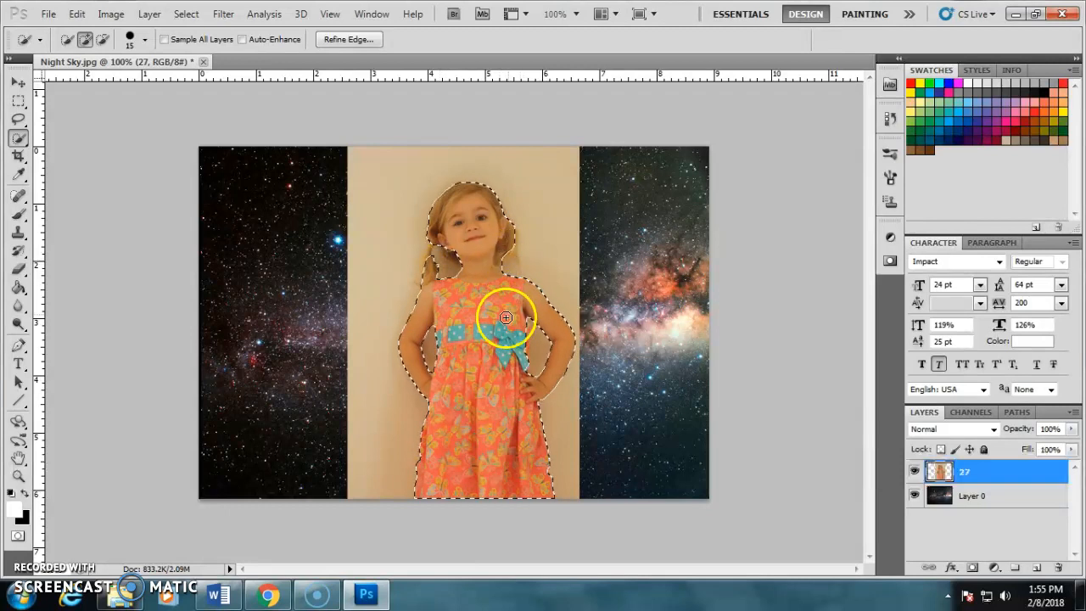
mouse_move(518, 327)
left_mouse_down()
mouse_move(521, 314)
mouse_move(526, 338)
left_mouse_up()
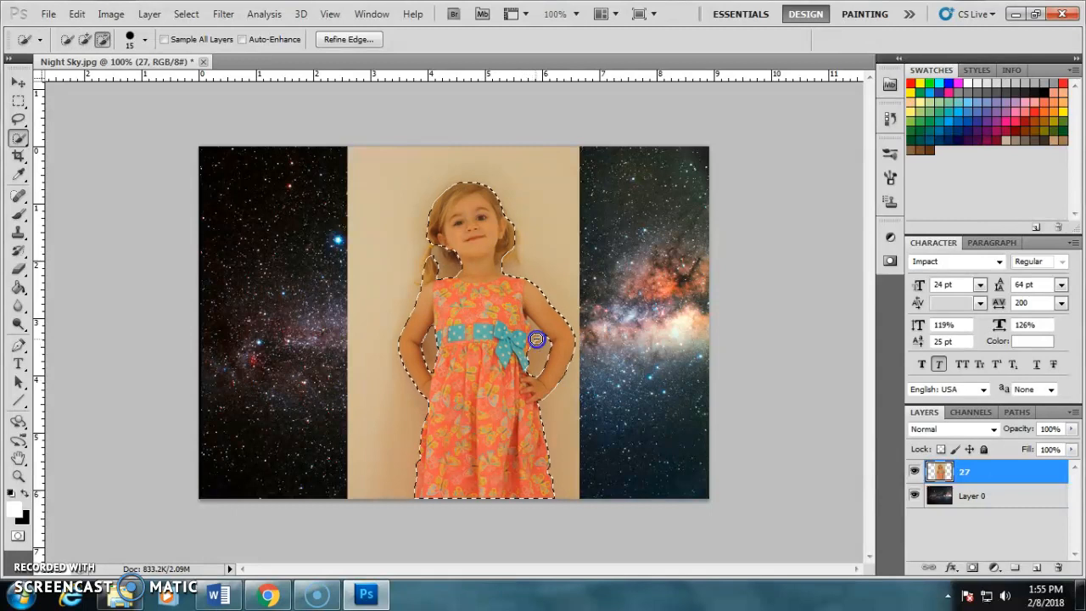
mouse_move(535, 339)
left_mouse_down()
mouse_move(484, 359)
mouse_move(484, 376)
left_mouse_up()
Subtract the remaining wall in the gaps between her arms and dress from the selection with the Lasso tool
left_click(19, 121)
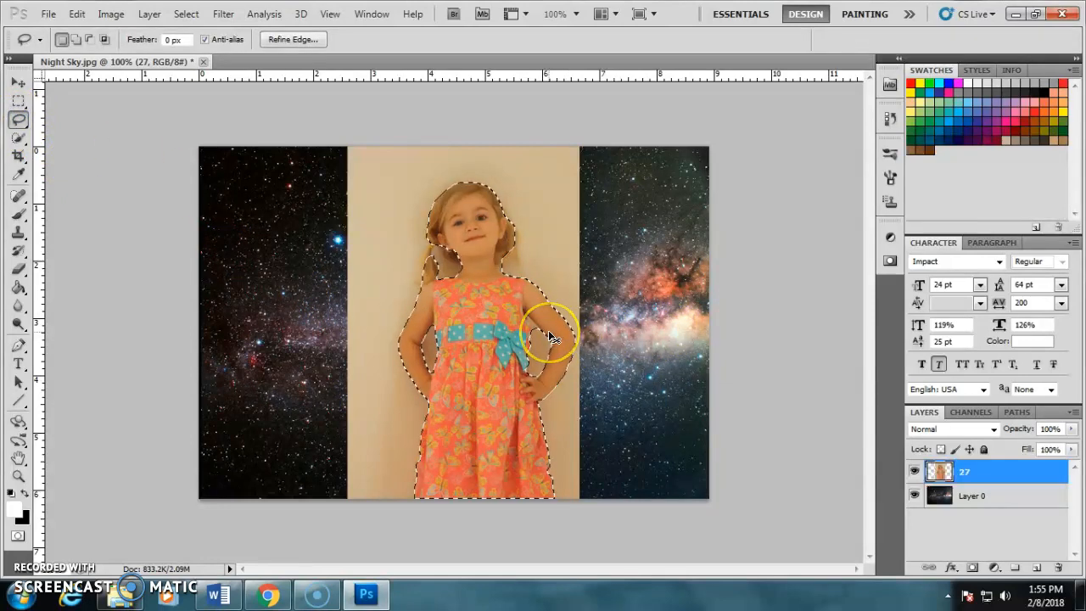
key("ctrl+plus")
key("ctrl+plus")
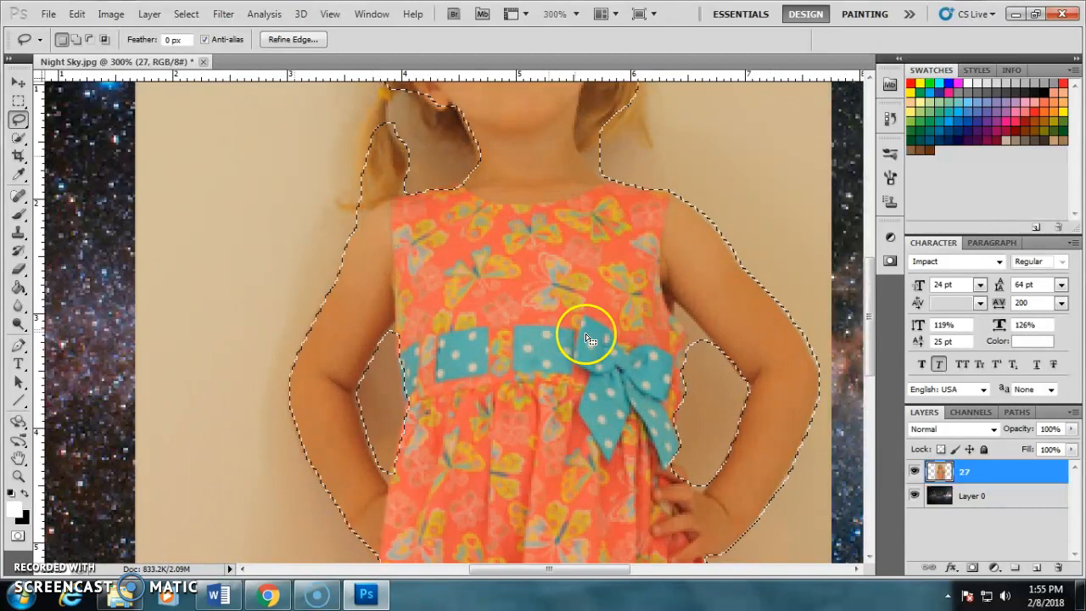
key("alt")
mouse_move(716, 346)
left_mouse_down()
mouse_move(677, 301)
mouse_move(696, 356)
mouse_move(716, 342)
left_mouse_up()
Add the missed pigtail hair to the selection with the Lasso and trim the wall beside her neck
scroll(478, 243, "up", 3)
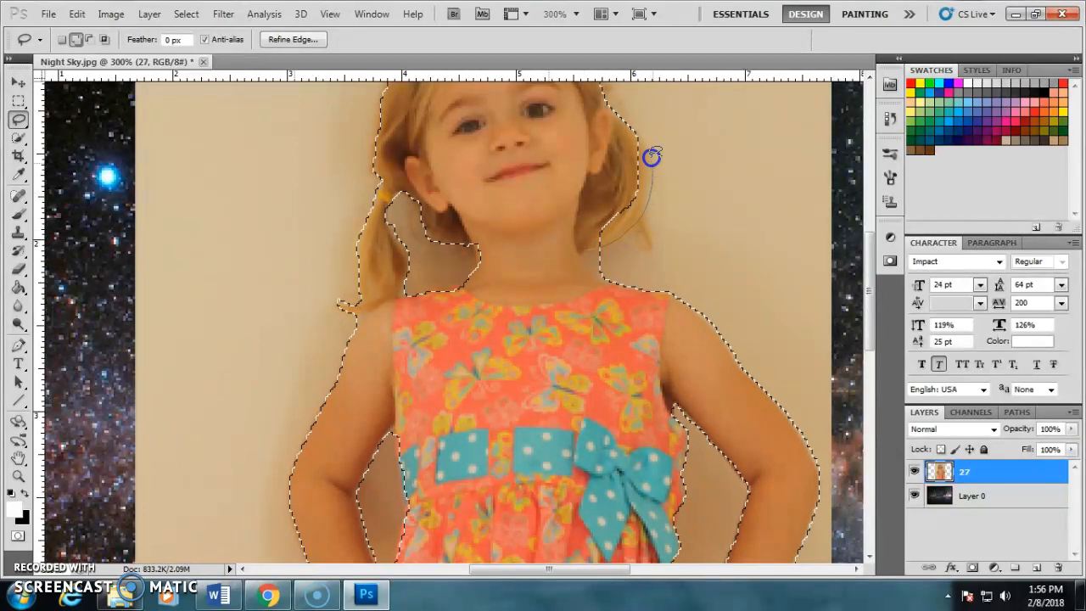
mouse_move(615, 164)
left_mouse_down()
mouse_move(586, 235)
mouse_move(590, 250)
mouse_move(606, 243)
mouse_move(582, 255)
mouse_move(602, 274)
mouse_move(616, 272)
mouse_move(604, 245)
left_mouse_up()
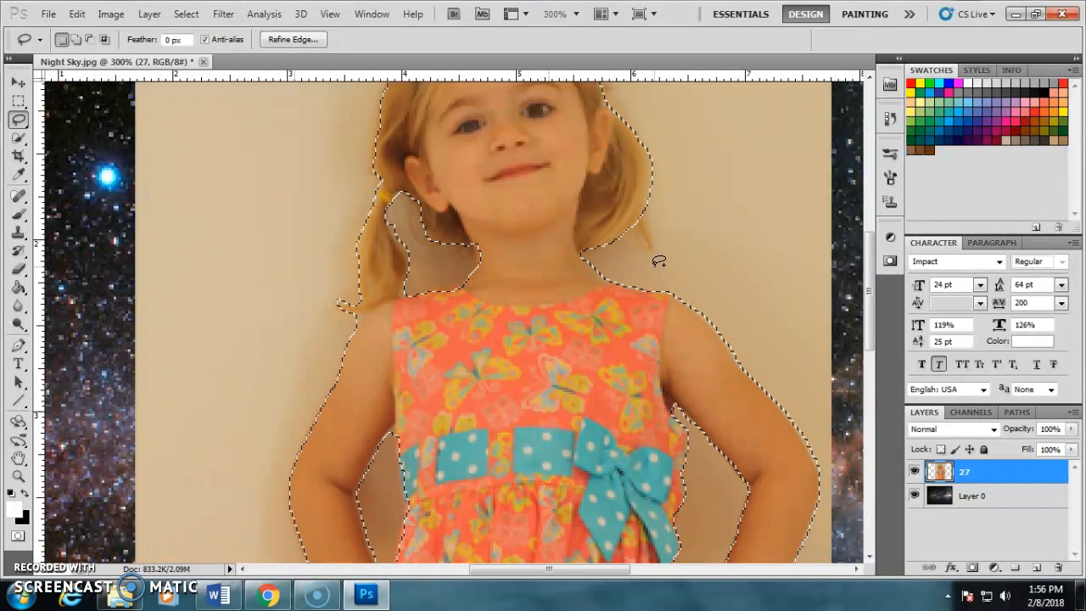
key("alt")
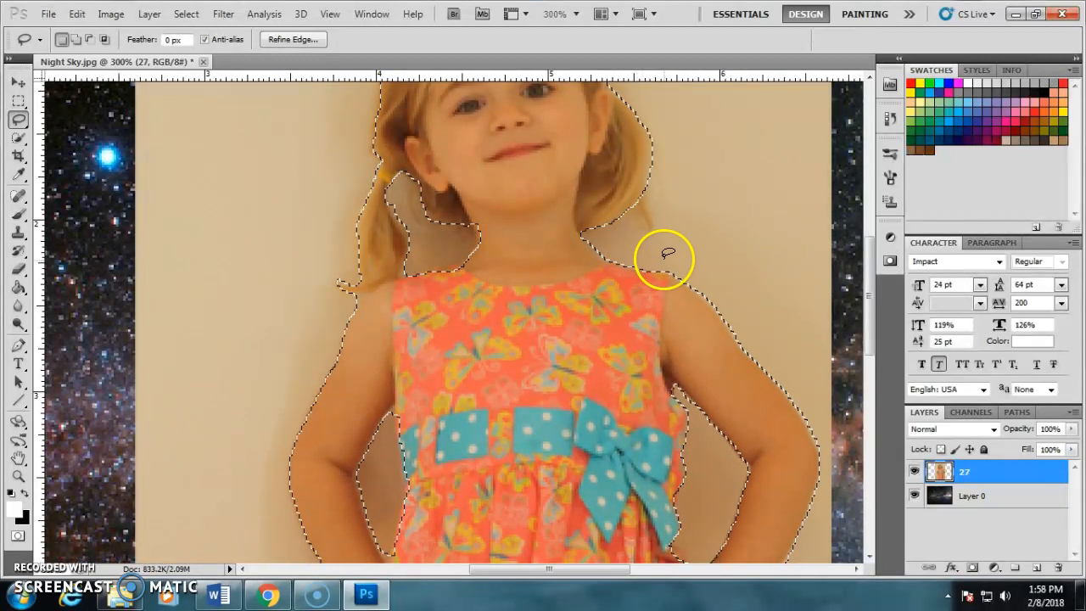
key("ctrl+minus")
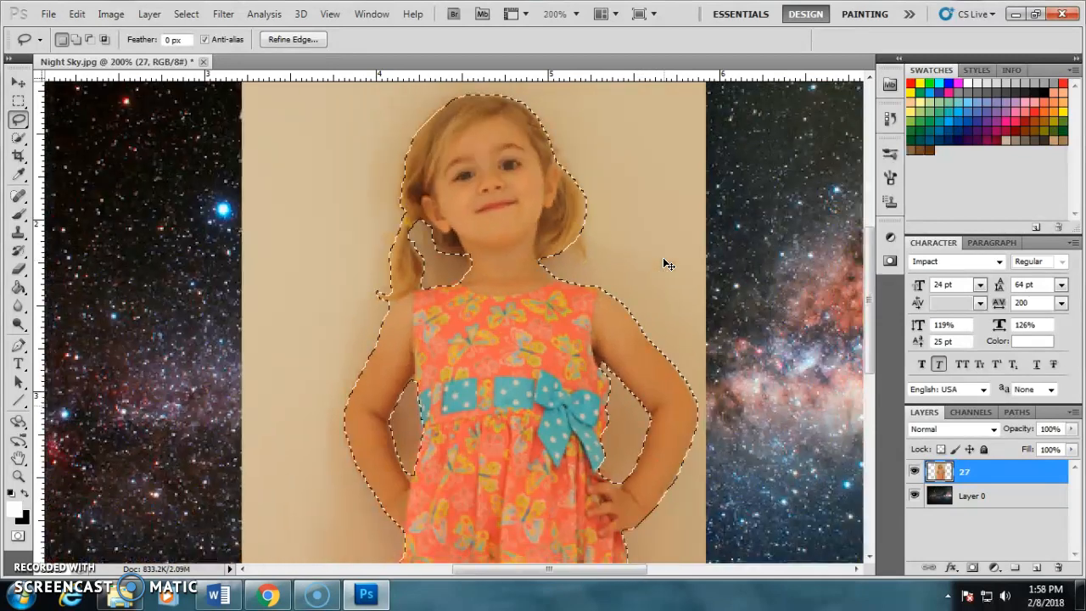
key("ctrl+minus")
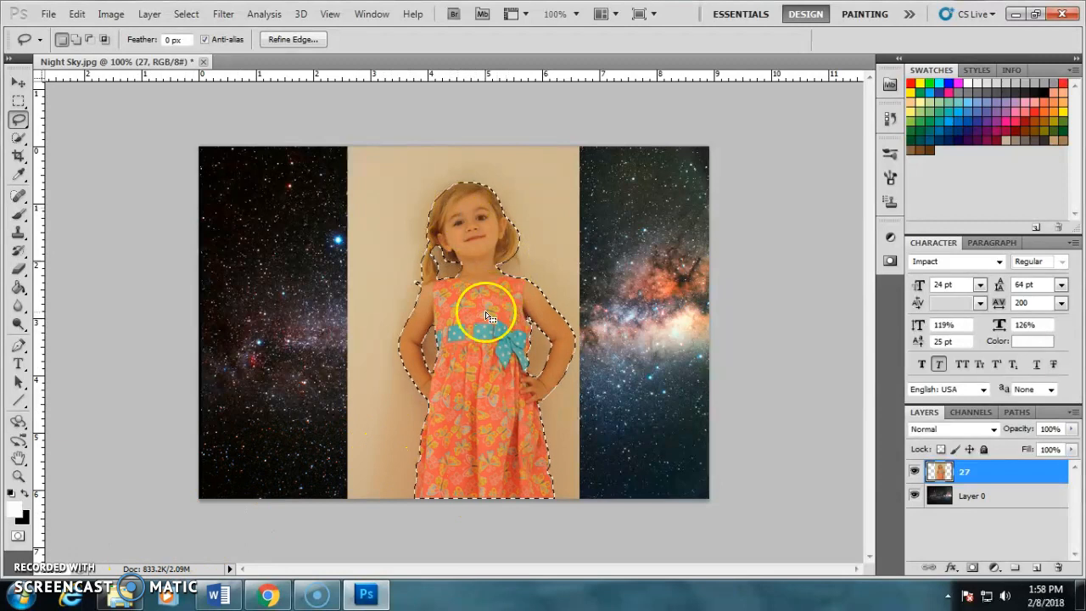
Copy the selected girl to a new layer and delete the original layer 27
key("e")
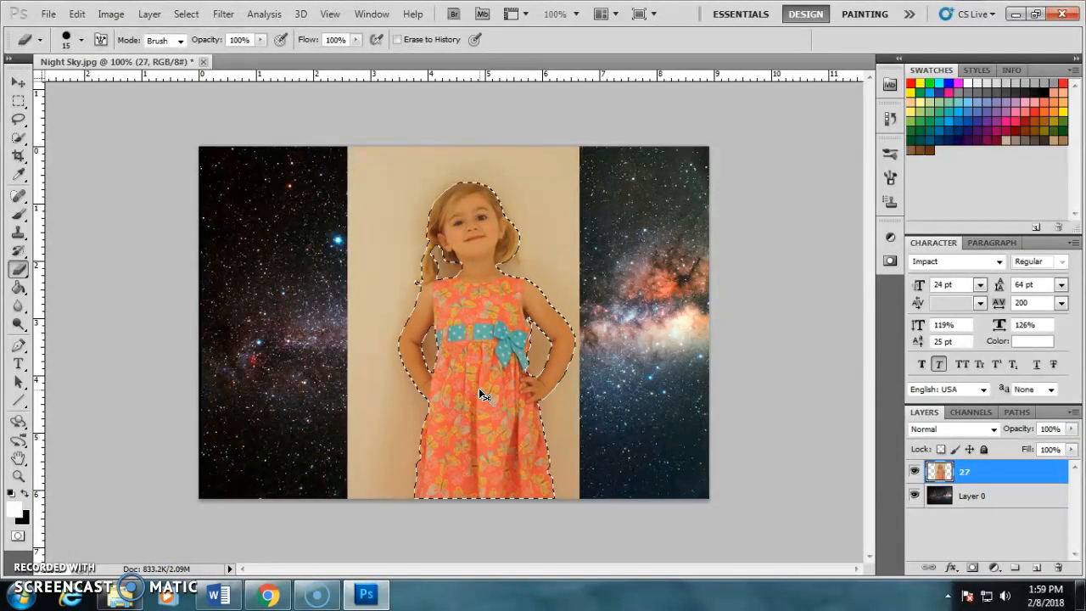
key("ctrl+j")
left_click(940, 473)
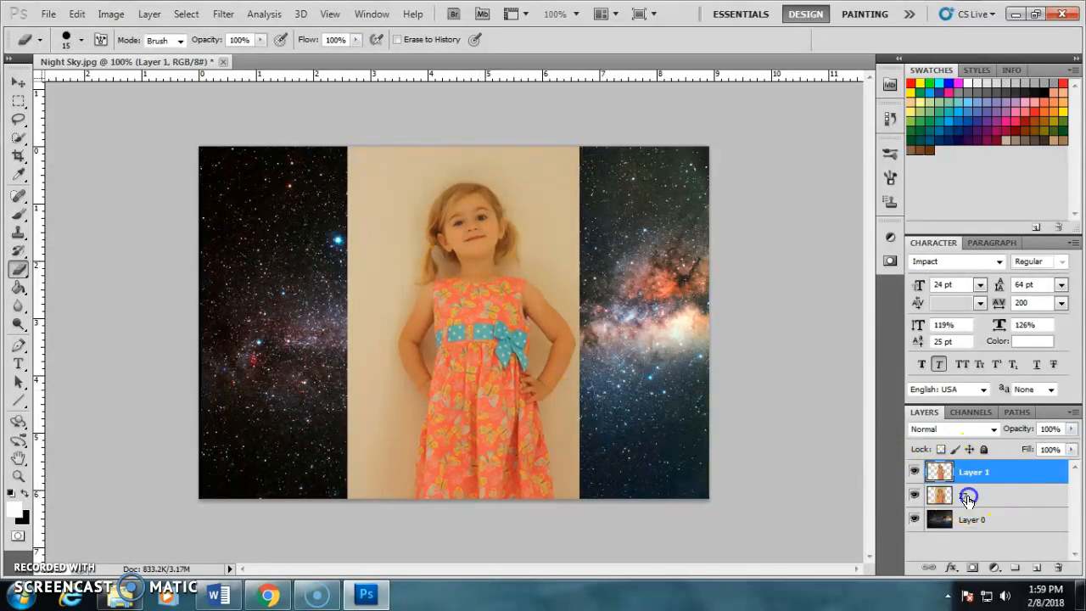
left_click(965, 499)
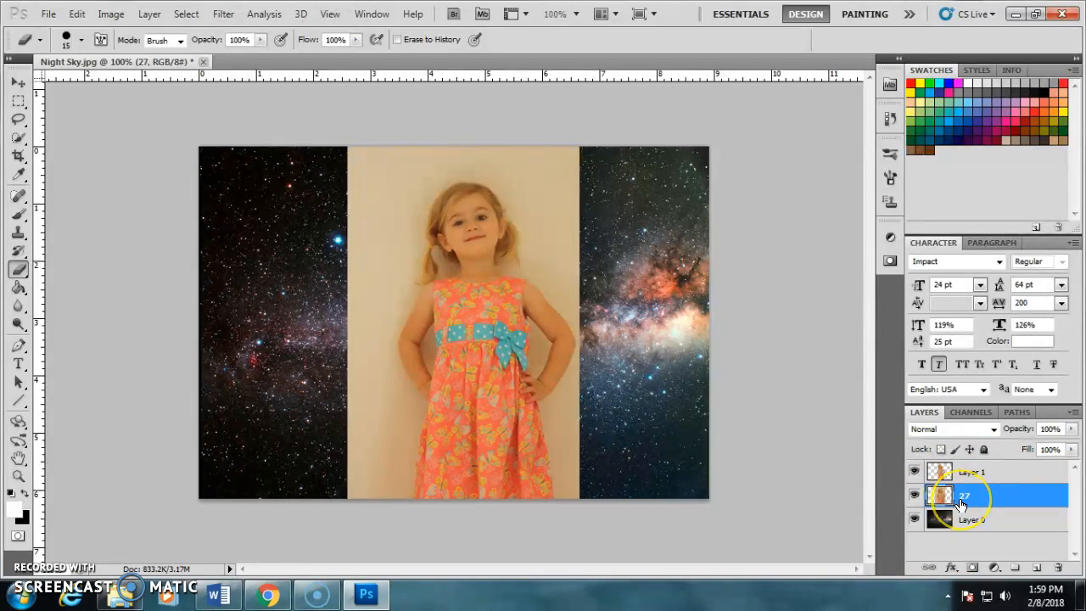
key("Delete")
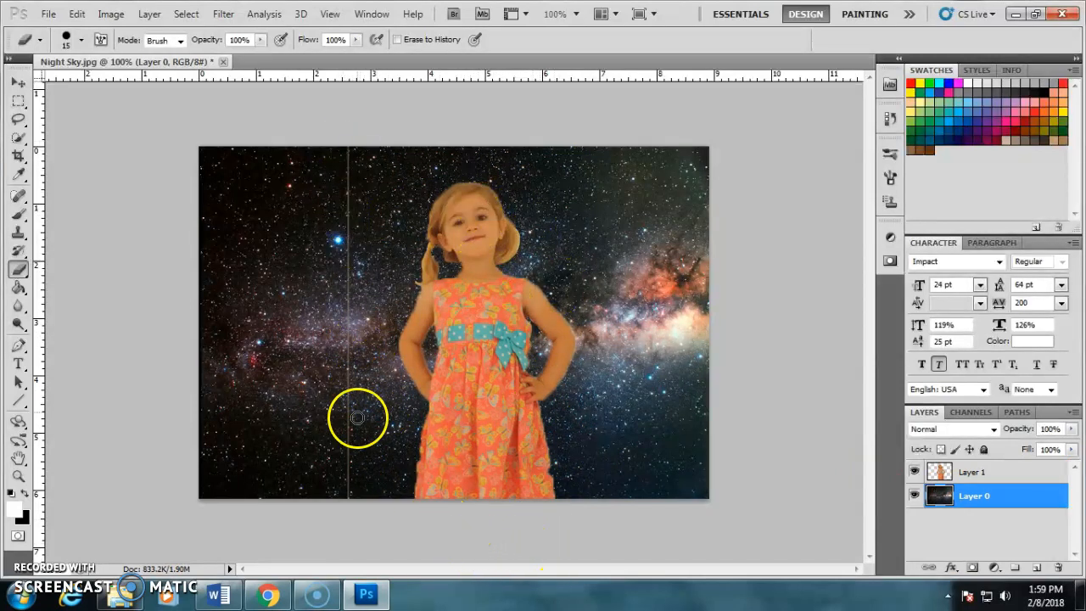
Erase the leftover thin vertical line beside the girl on Layer 1
left_click(967, 475)
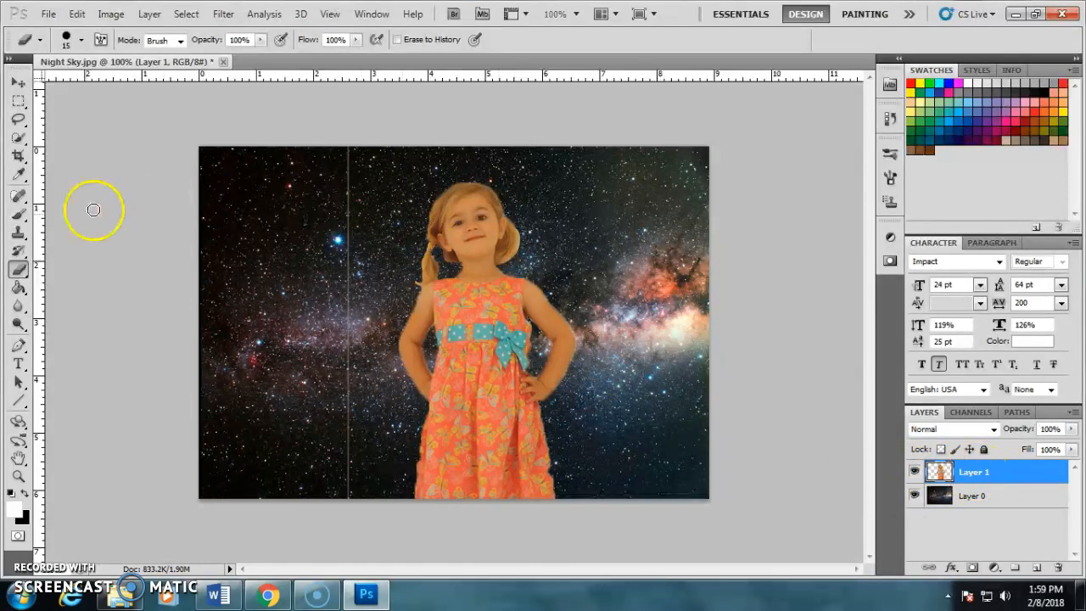
left_click(347, 141)
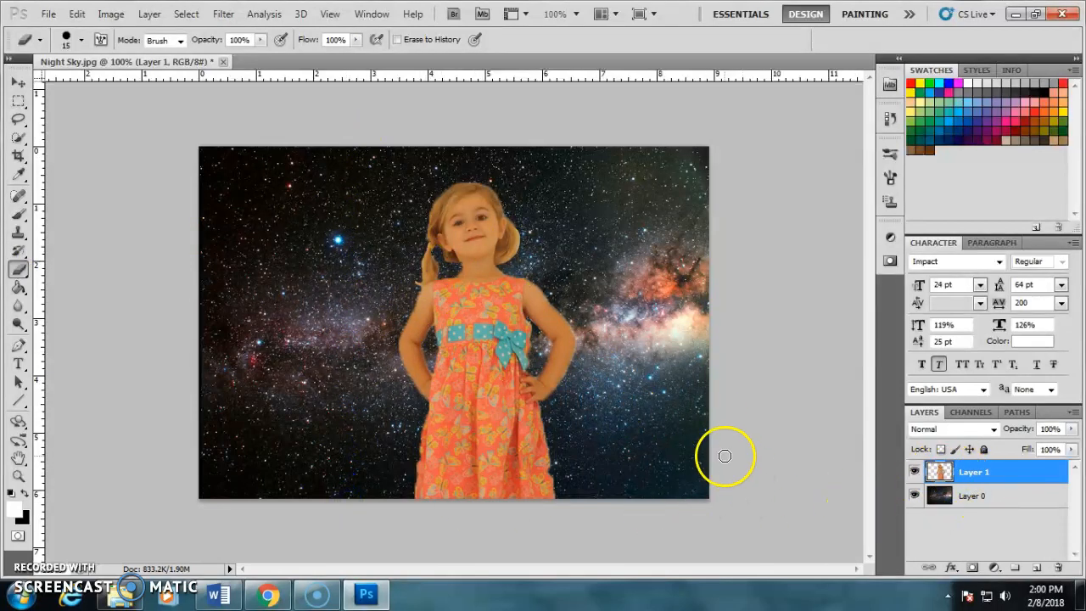
Try erasing a patch of the night sky on Layer 0, then undo the erasure
left_click(979, 504)
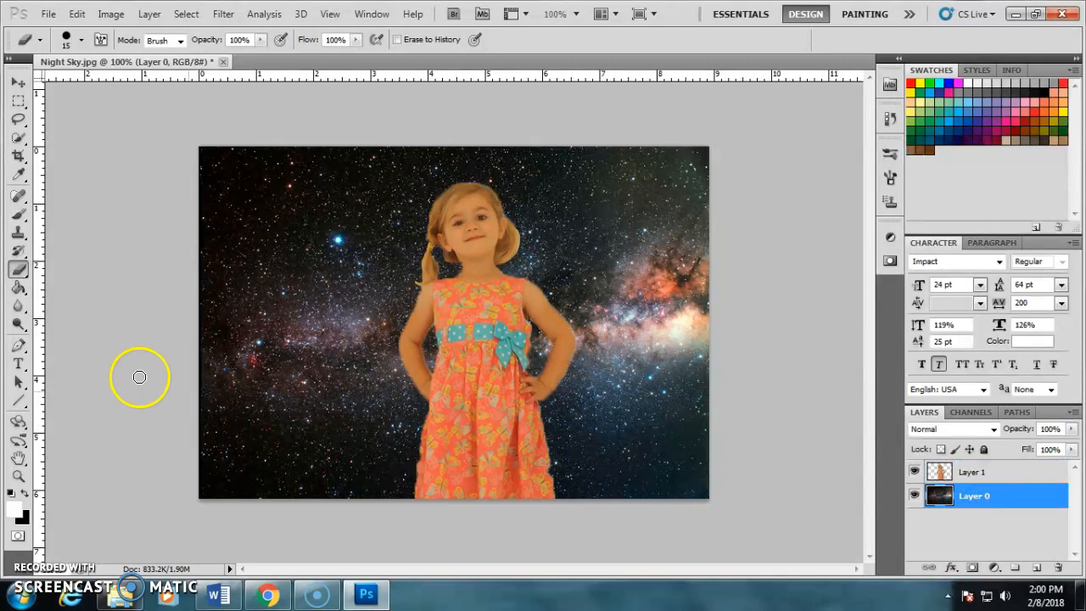
mouse_move(290, 242)
left_mouse_down()
mouse_move(266, 259)
mouse_move(300, 226)
left_mouse_up()
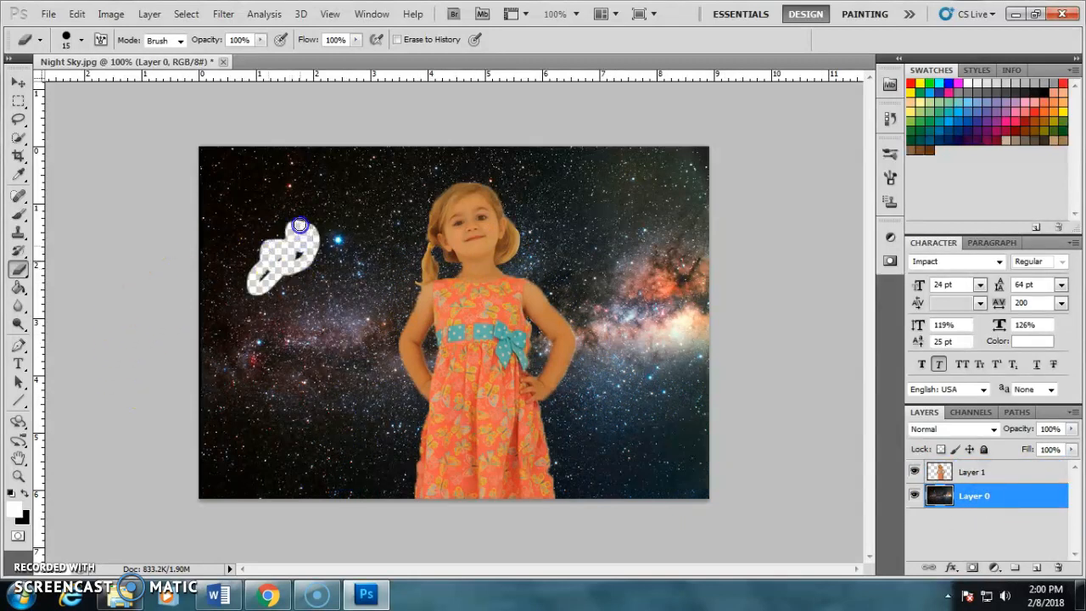
key("ctrl+z")
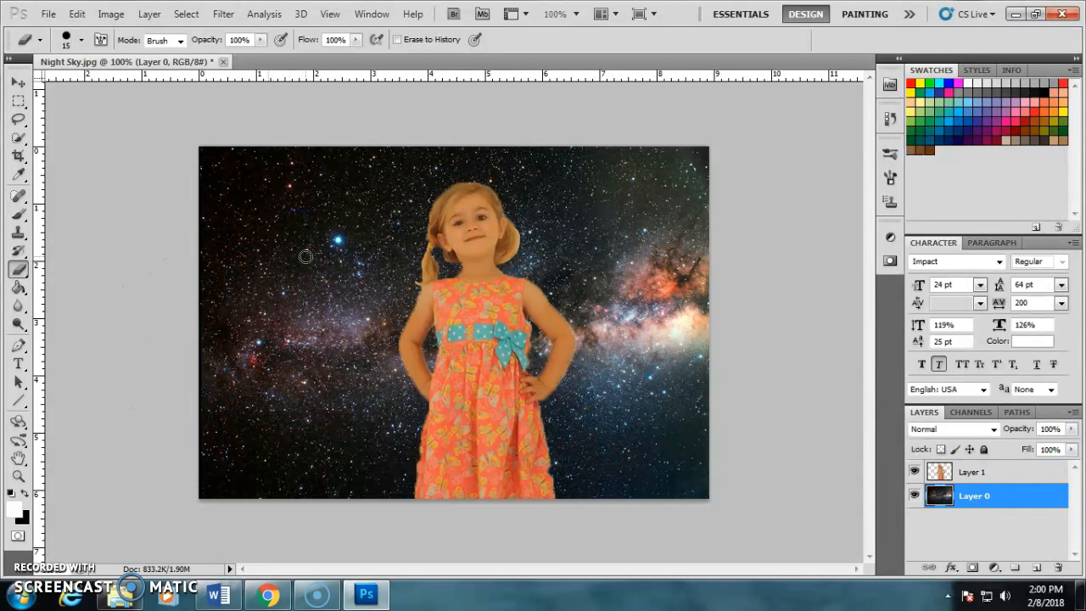
Move the cut-out girl on Layer 1 to the lower-left part of the night sky
left_click(972, 473)
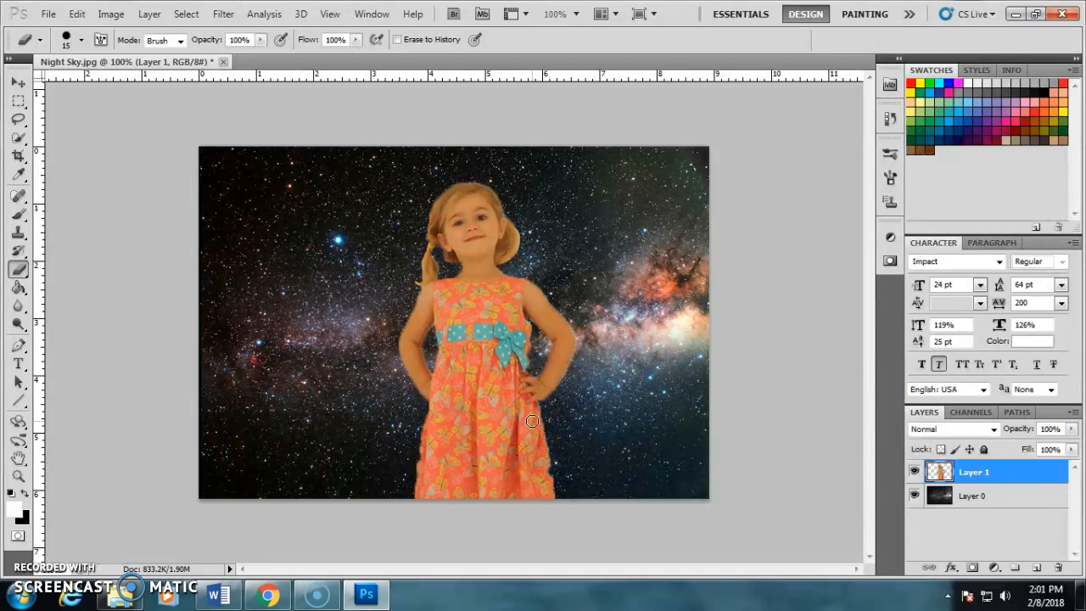
left_click_drag(491, 375, 500, 350)
left_click(17, 84)
left_click(967, 480)
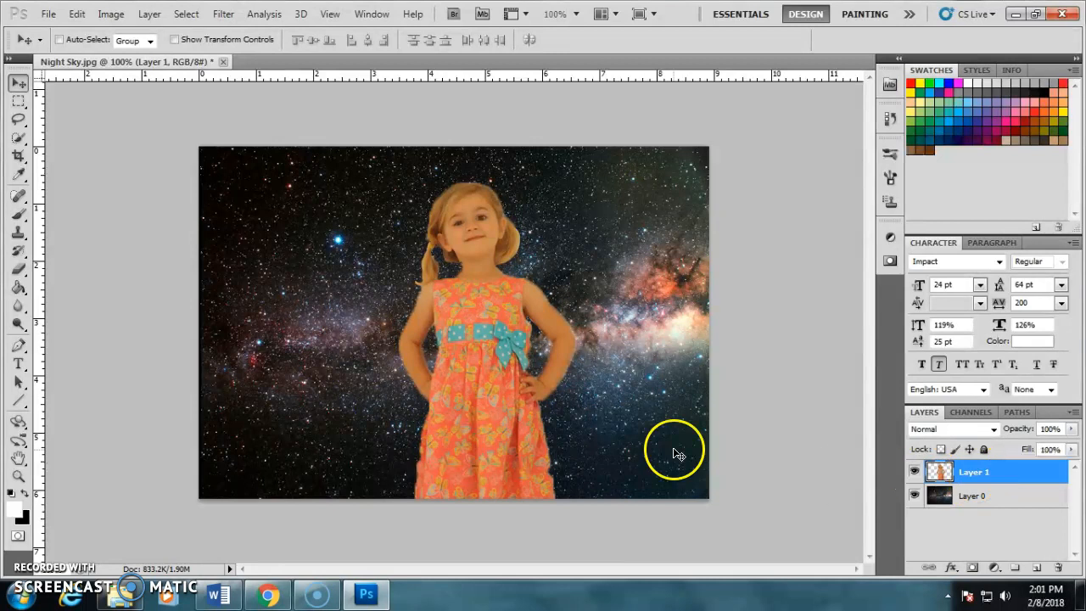
left_click_drag(477, 331, 305, 367)
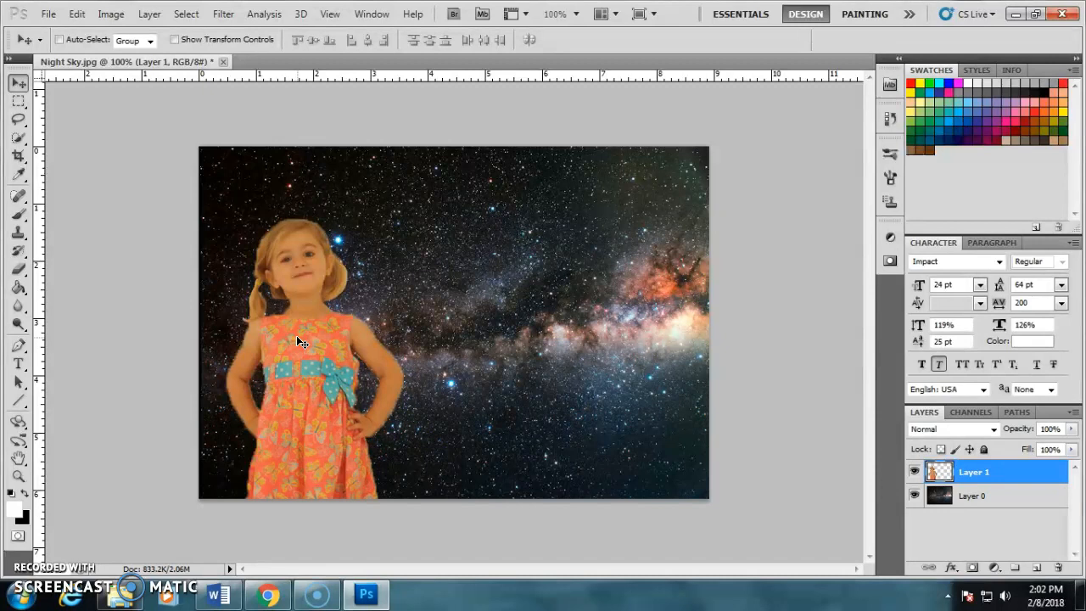
Scale the girl proportionally to 86.31% with Free Transform
key("ctrl+t")
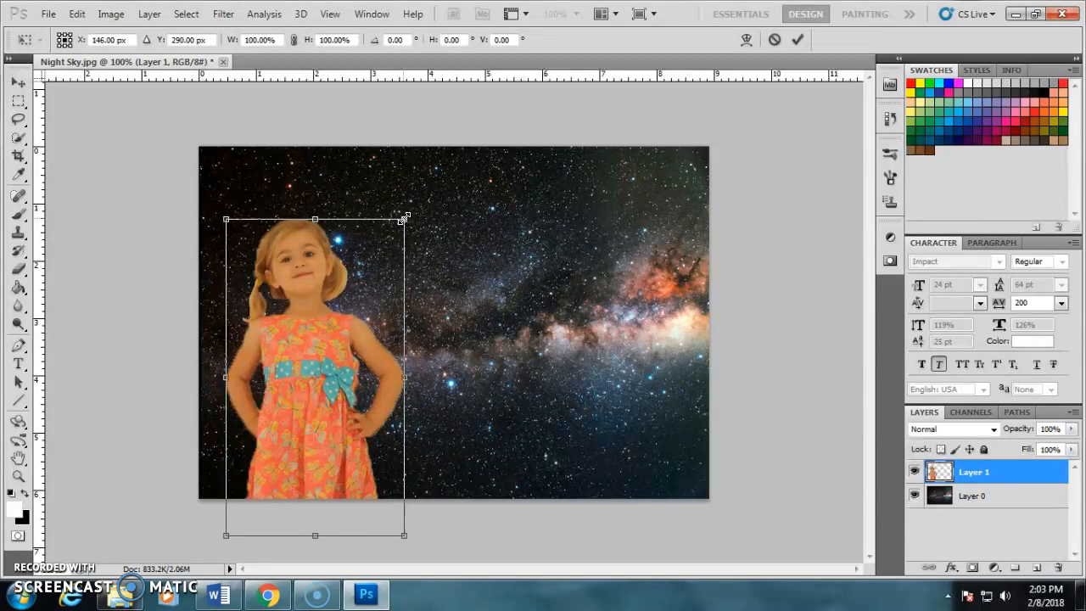
left_click_drag(404, 219, 359, 303)
left_click_drag(414, 234, 381, 263)
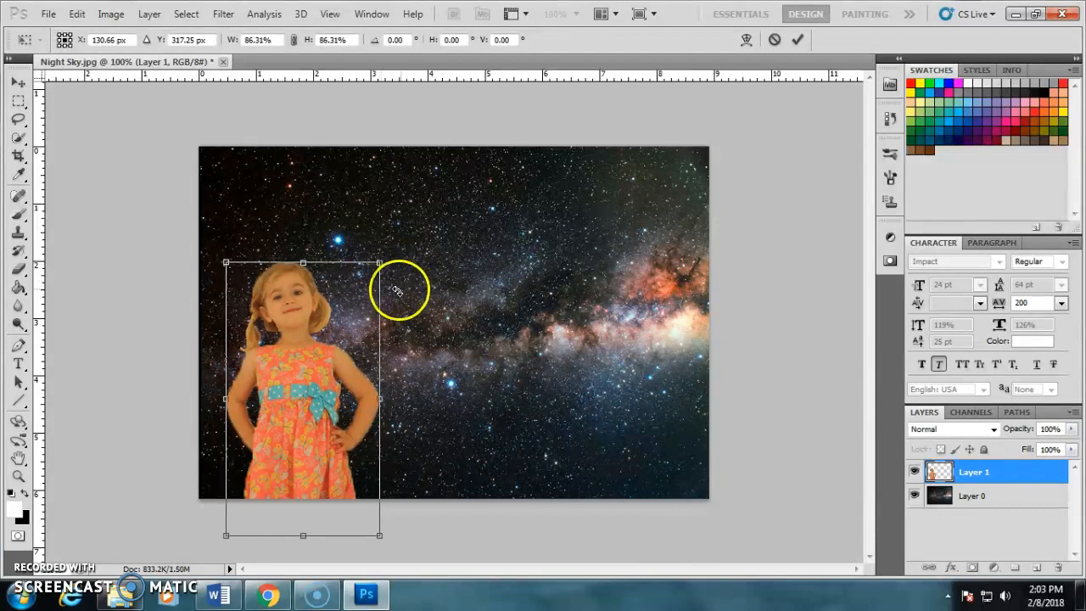
Squash the girl's height to 72.99%, then try narrowing her width to 47.47% and undo the narrowing
left_click_drag(303, 263, 303, 304)
left_click_drag(385, 422, 314, 422)
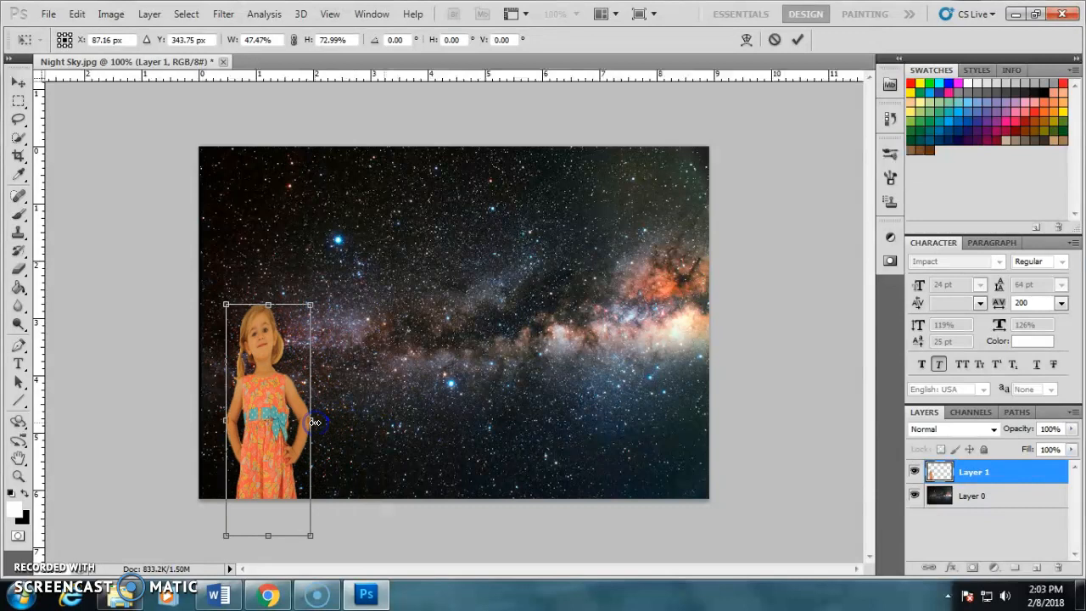
key("ctrl+z")
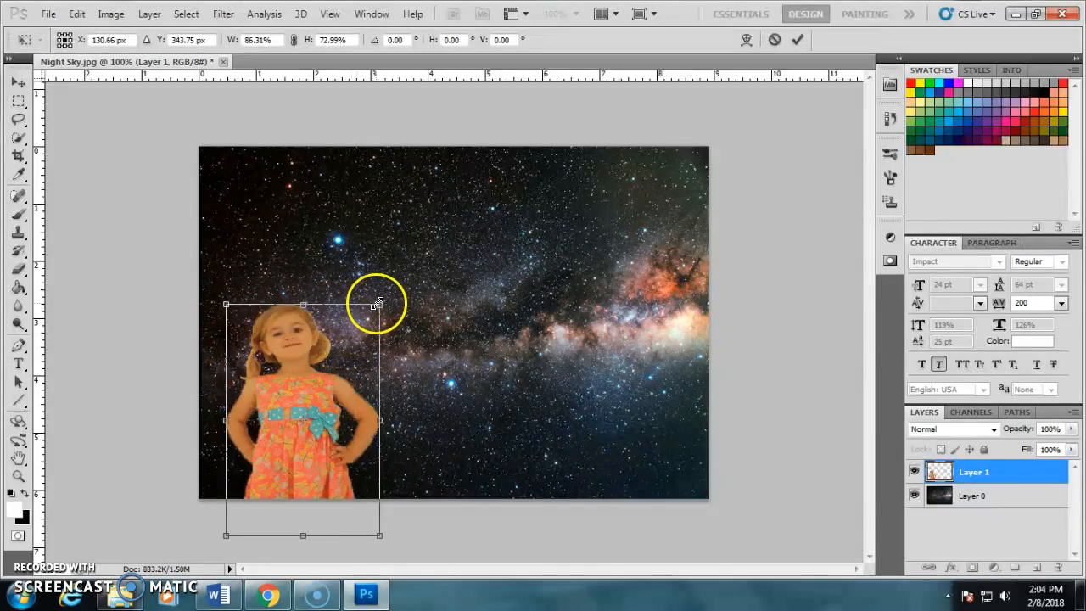
Enlarge the girl to 112.03% width and 94.75% height, and tilt her 33.90° toward the image's lower-left corner
left_click_drag(381, 303, 428, 236)
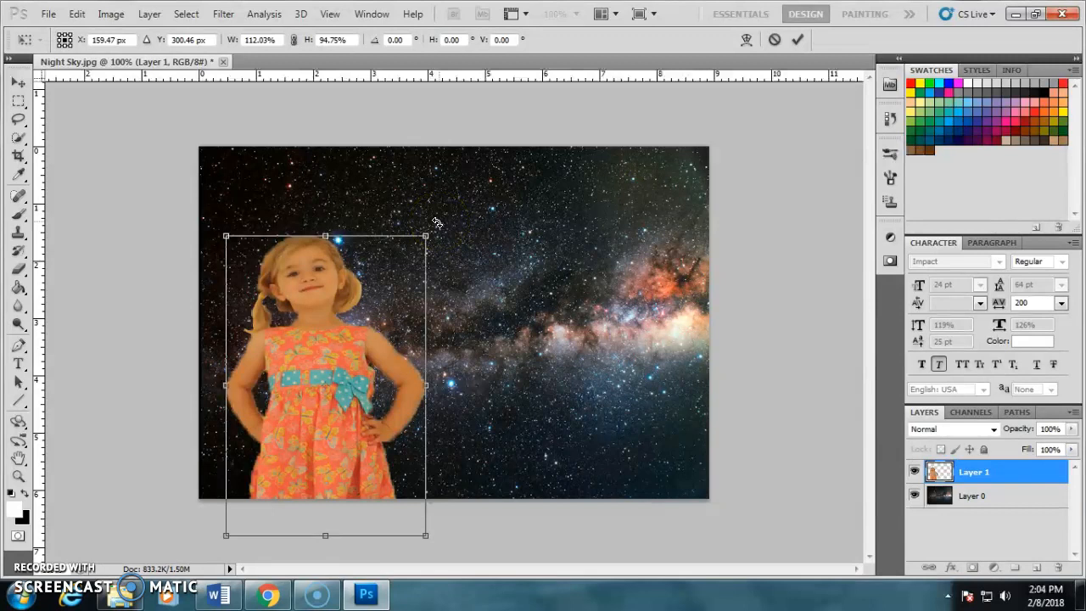
left_click_drag(439, 224, 494, 306)
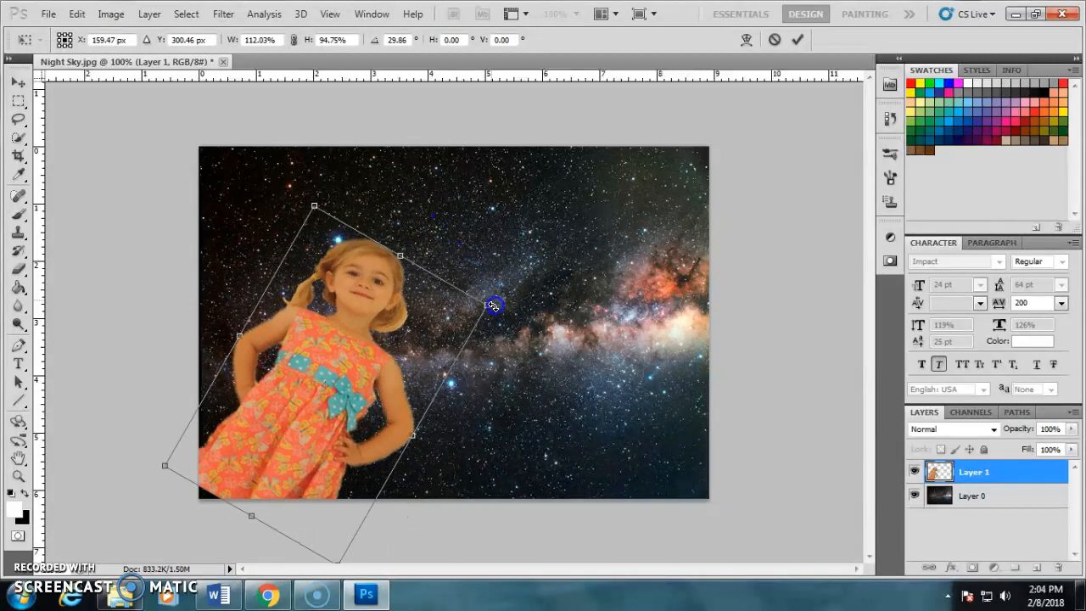
left_click_drag(344, 341, 314, 375)
left_click_drag(469, 335, 477, 346)
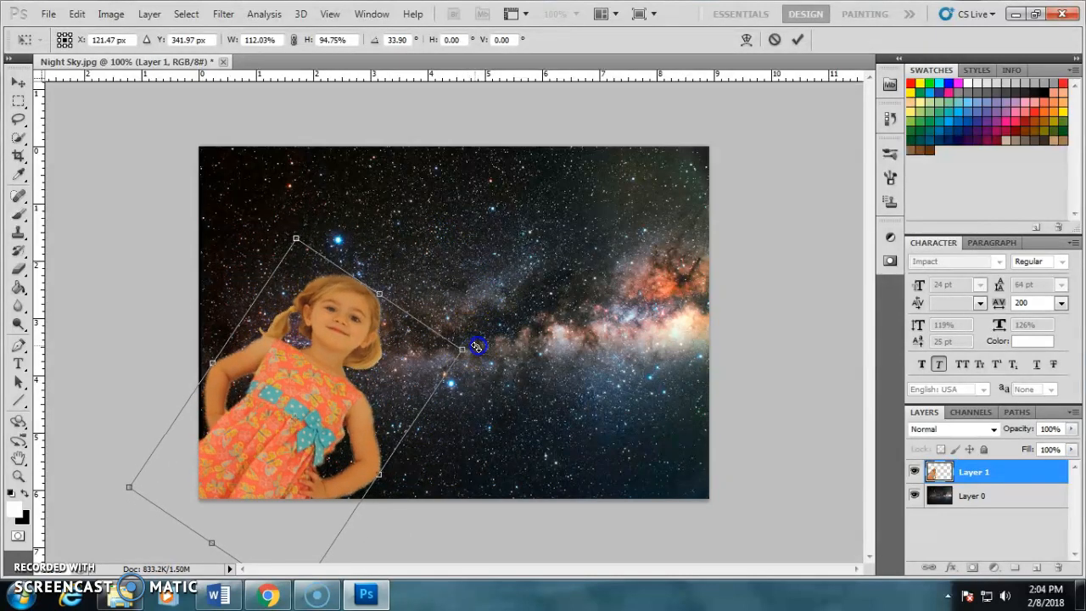
Shrink the tilted girl into the lower-left corner of the sky and commit the transform
left_click_drag(317, 384, 318, 389)
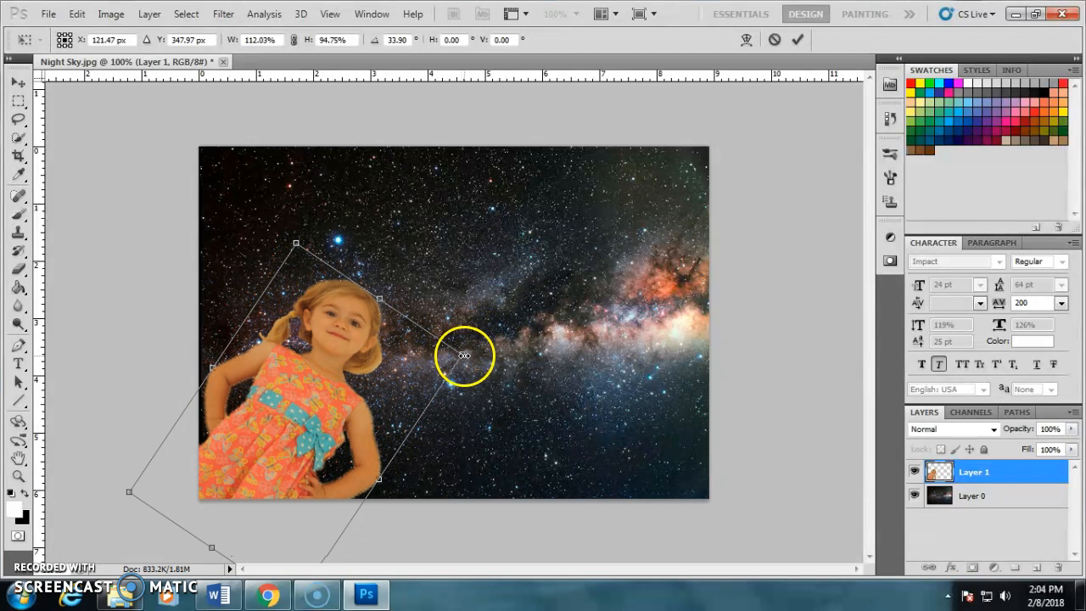
left_click_drag(464, 356, 417, 383)
left_click(797, 39)
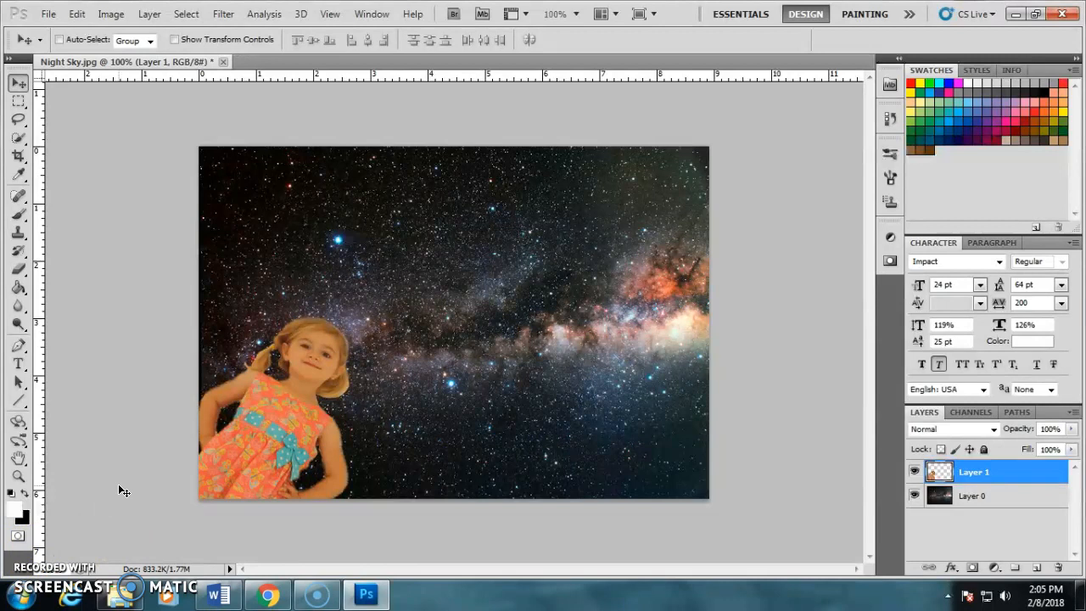
Open Save As, choose JPEG as the format for Night Sky, then cancel the save
left_click(48, 15)
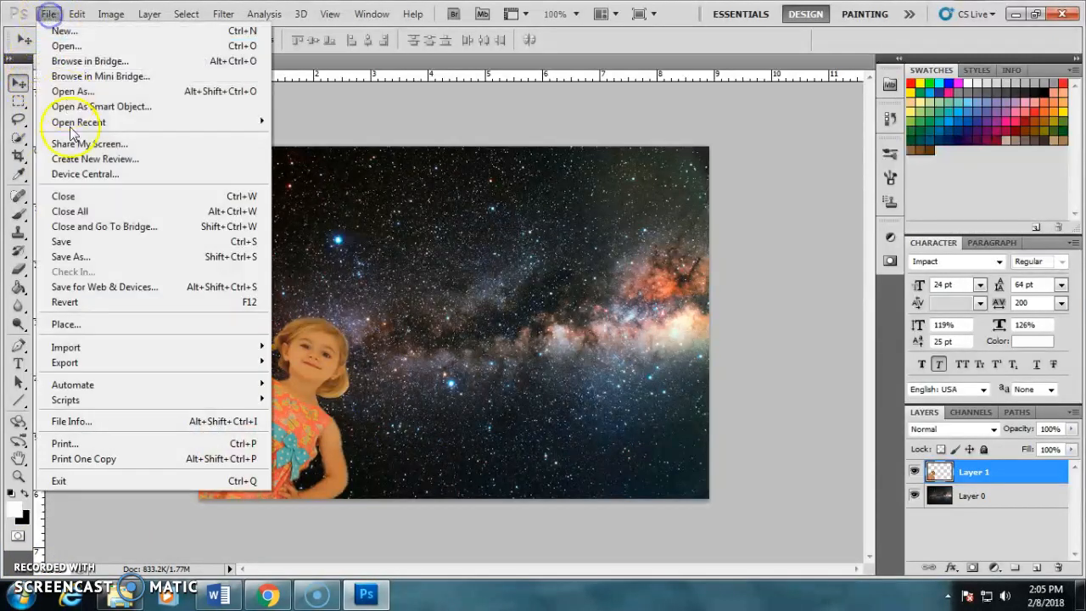
left_click(72, 255)
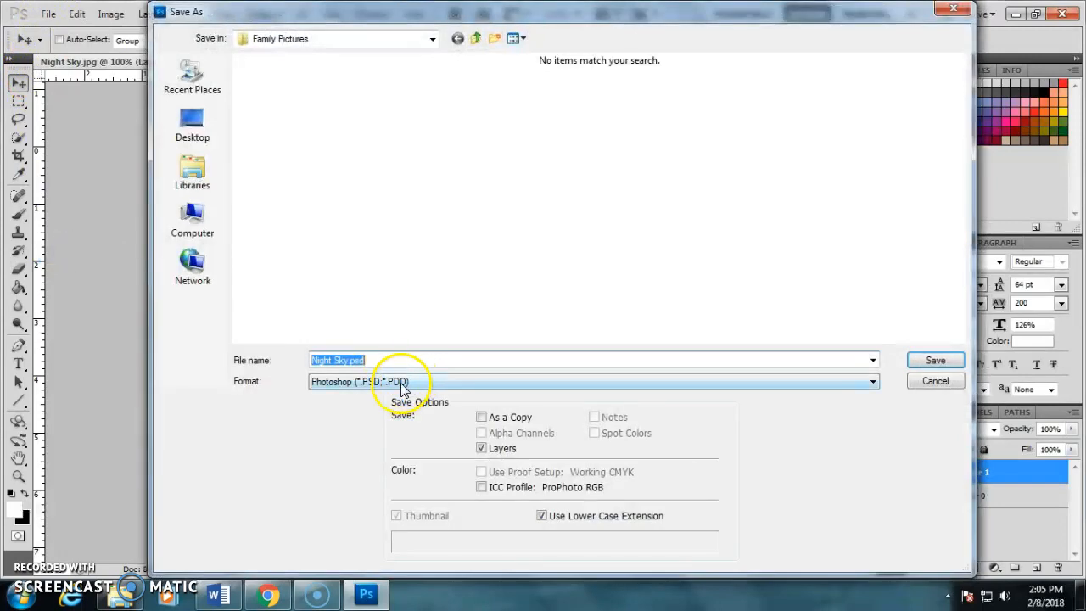
left_click(403, 382)
left_click(386, 490)
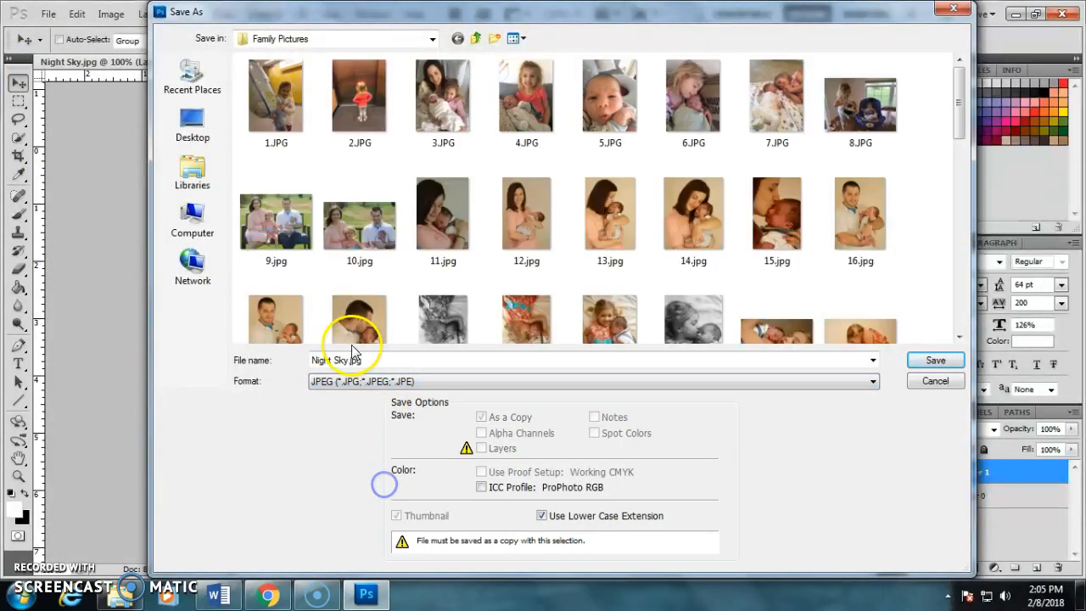
left_click(932, 382)
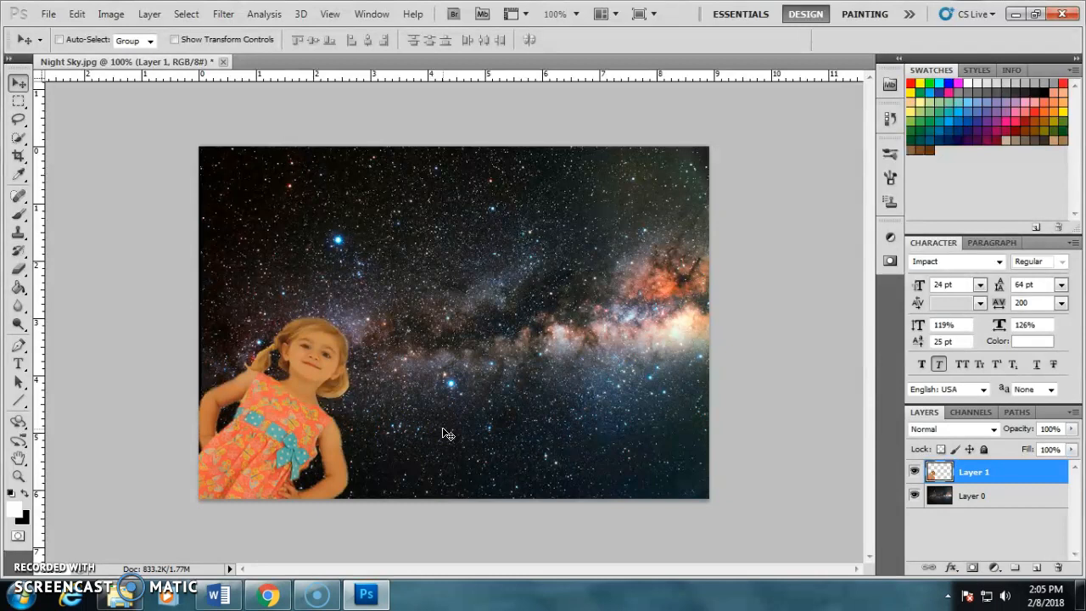
left_click(361, 403)
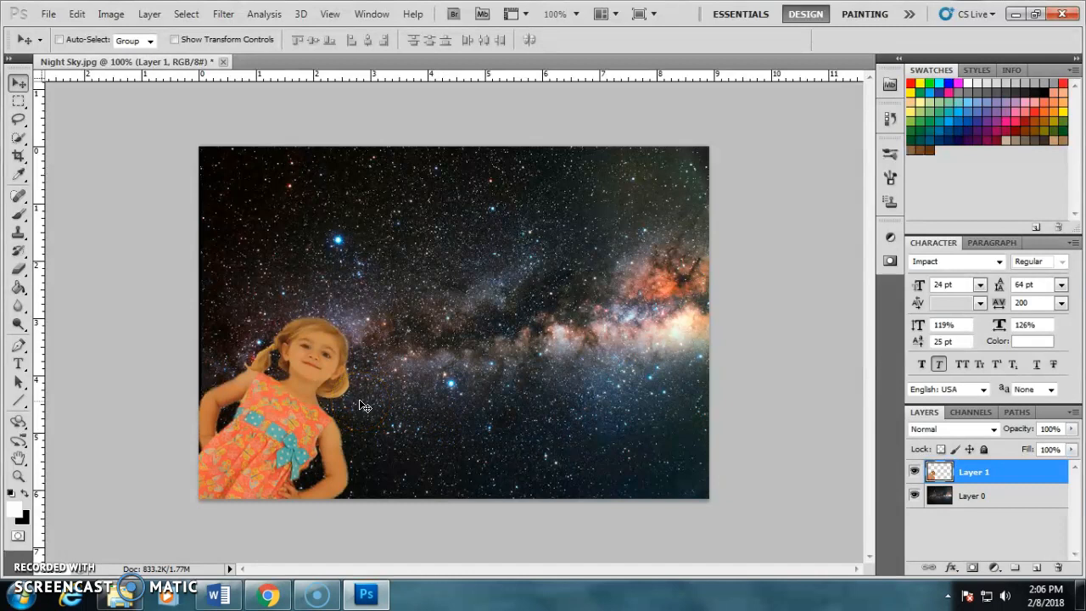